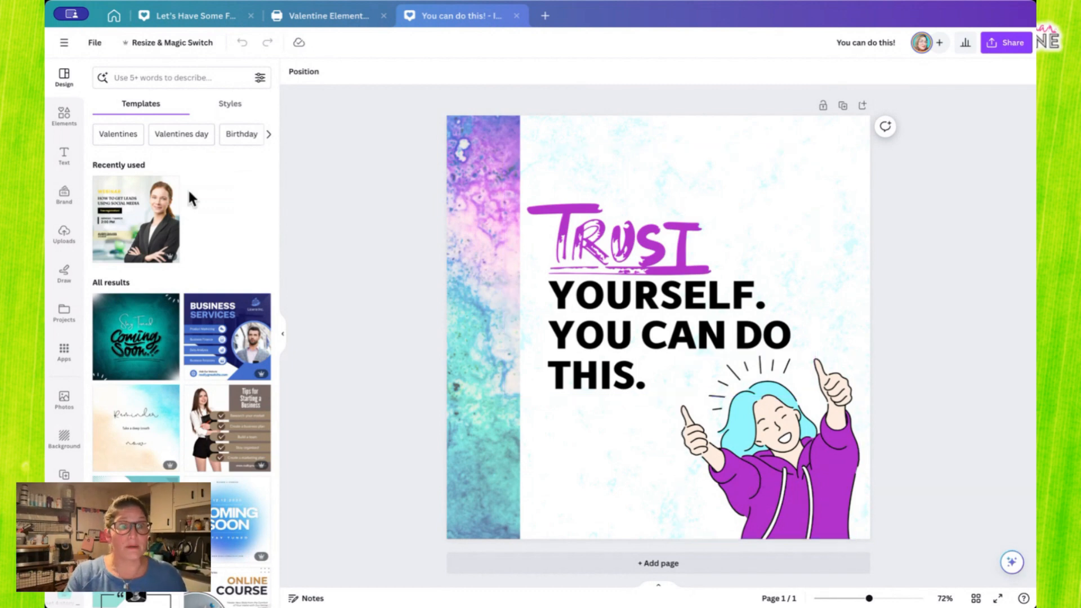
- Add a square shape, place it mostly off the page's right edge by the woman illustration, and stretch it upward into a taller bar
left_click(64, 119)
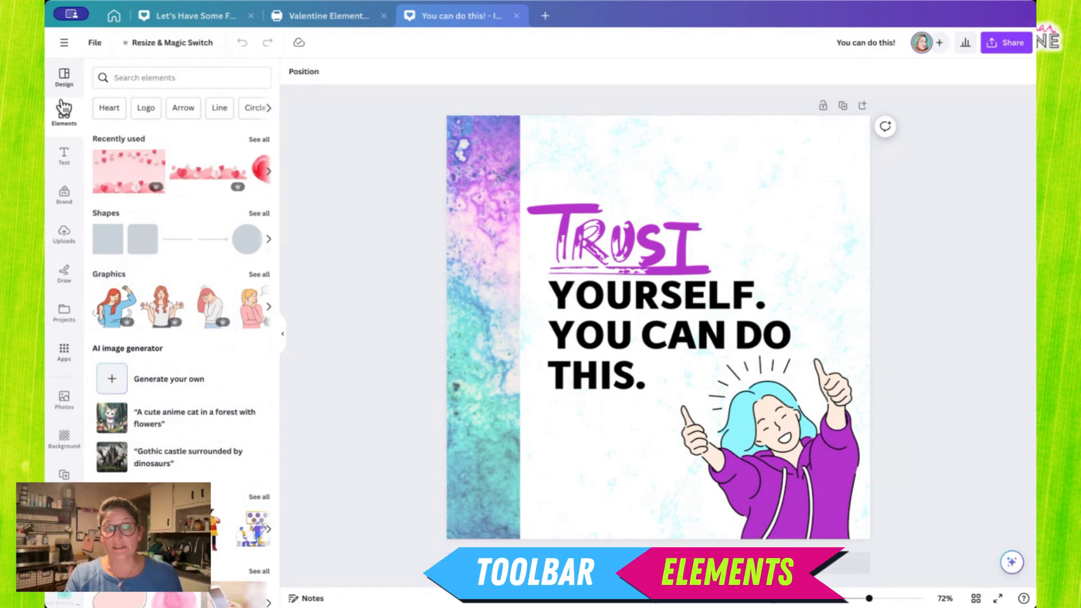
left_click(107, 254)
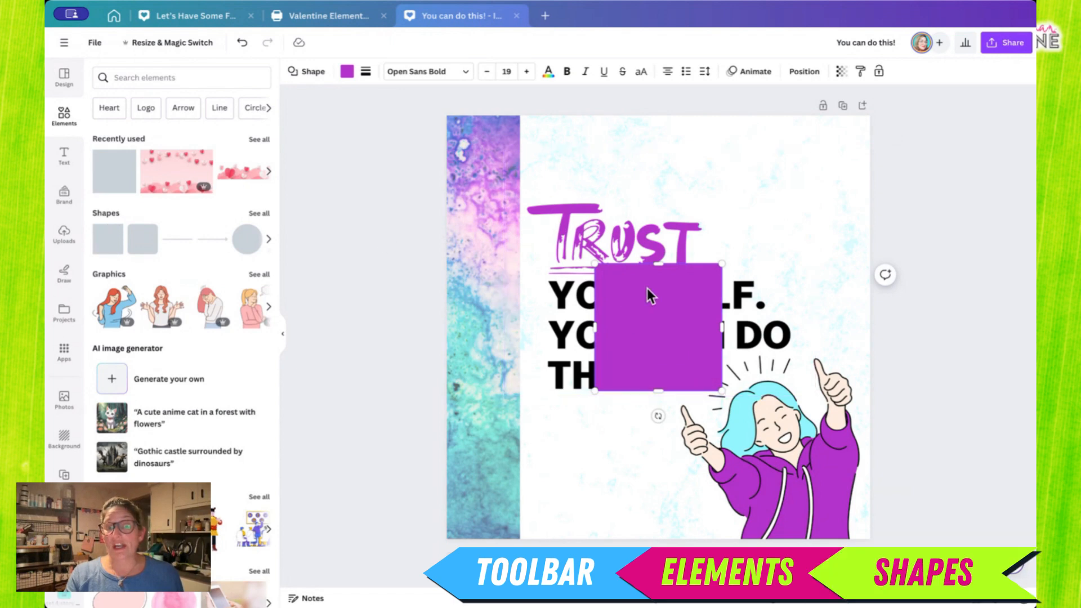
left_click_drag(678, 291, 944, 442)
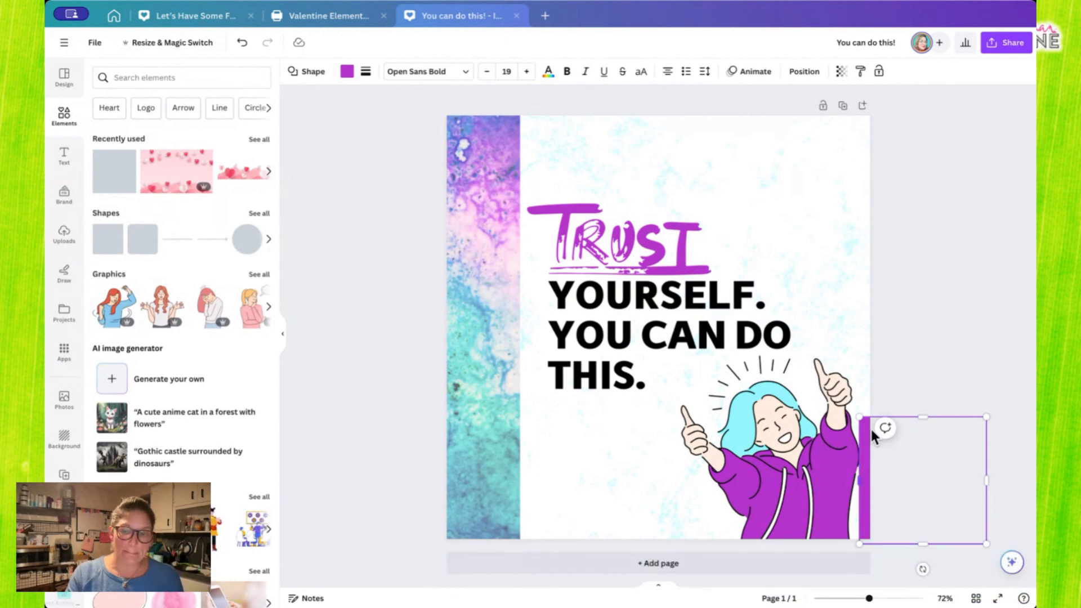
left_click_drag(923, 418, 924, 284)
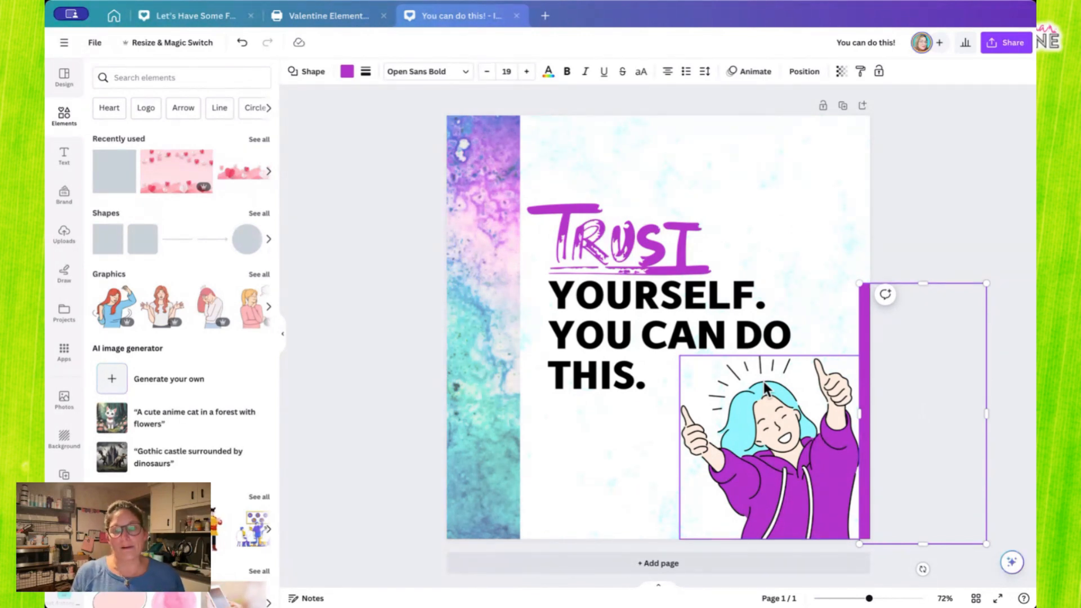
left_click(963, 200)
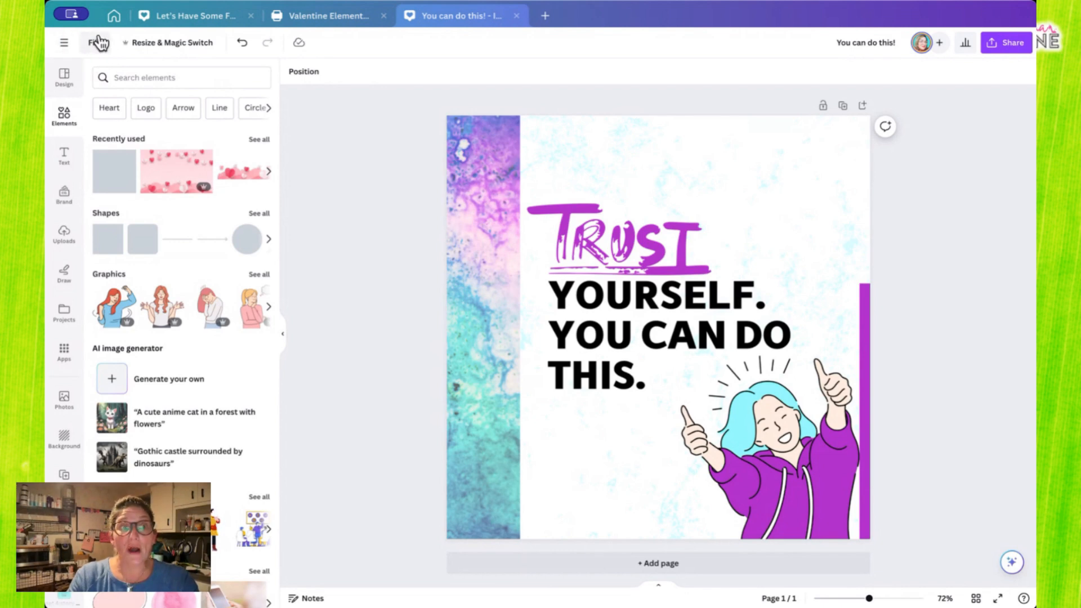
- Examine the social media formats offered for resizing the design
left_click(161, 50)
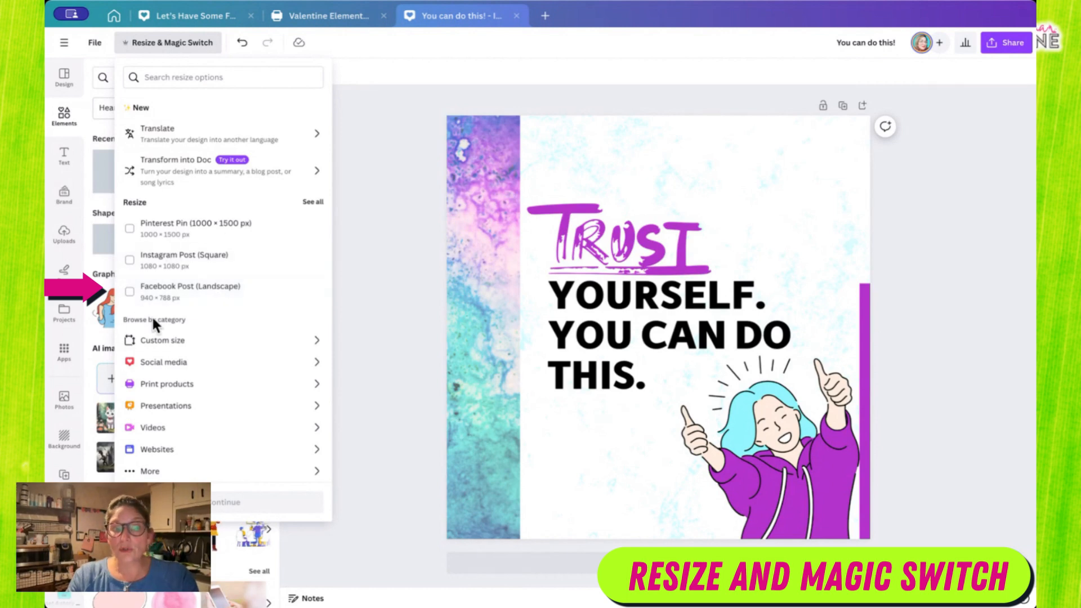
left_click(185, 365)
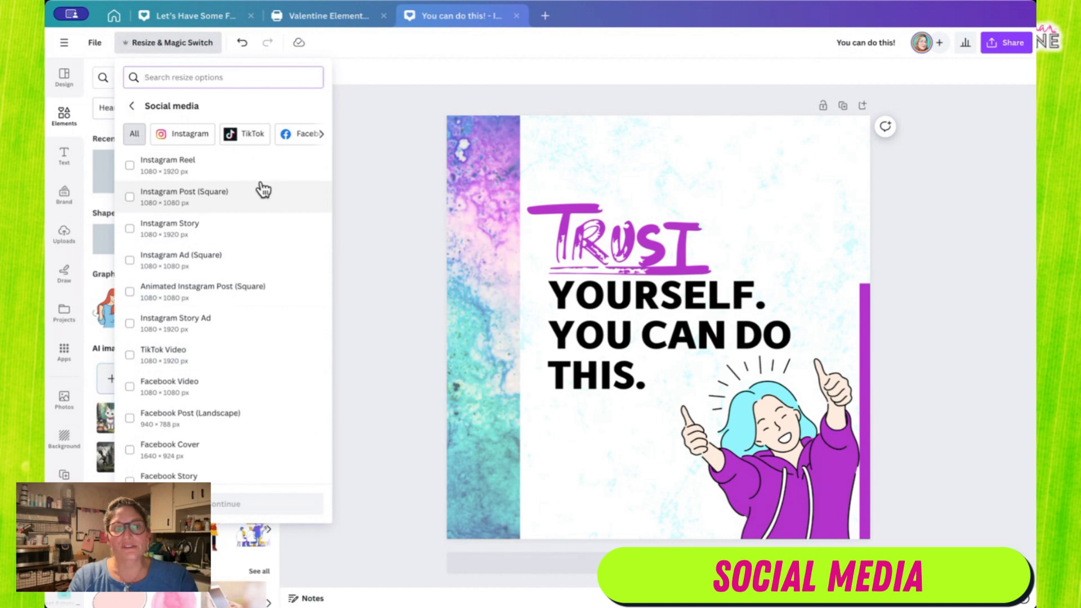
scroll(219, 135, "right", 3)
scroll(220, 135, "right", 2)
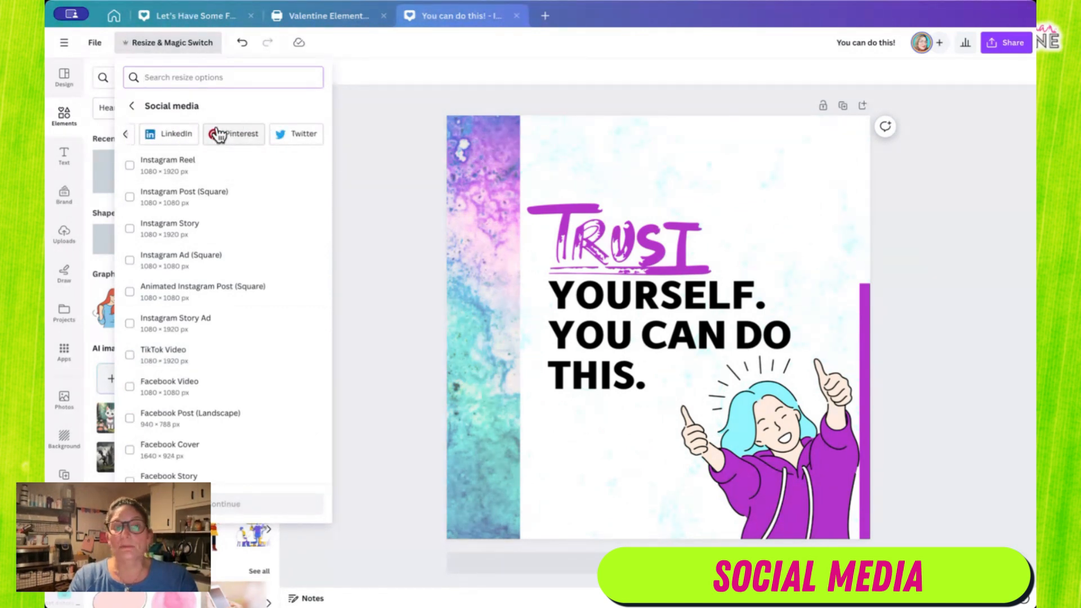
scroll(220, 135, "left", 5)
scroll(266, 338, "down", 10)
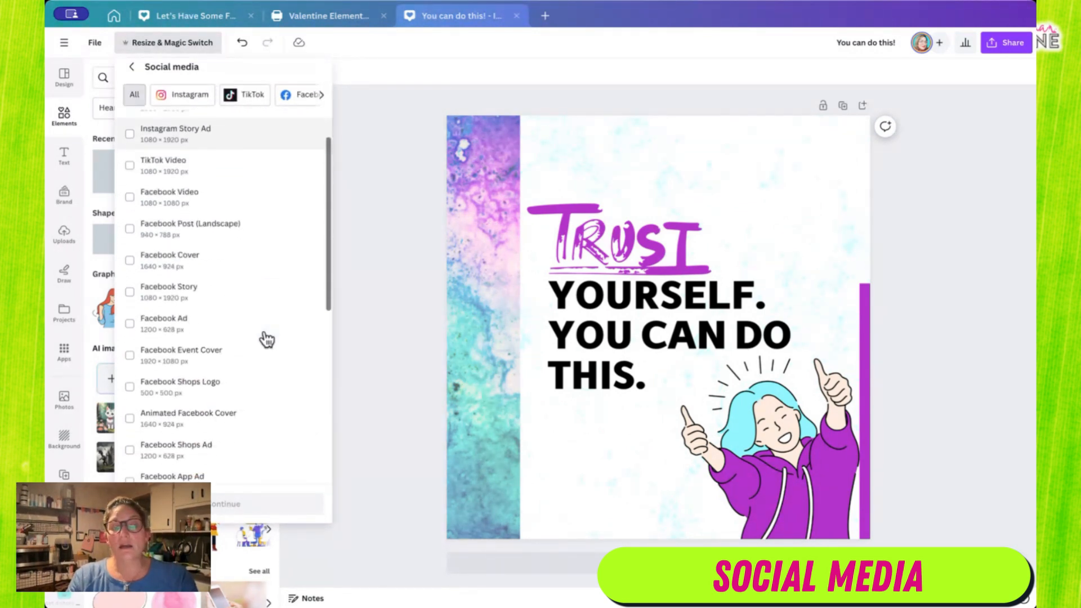
scroll(263, 338, "down", 5)
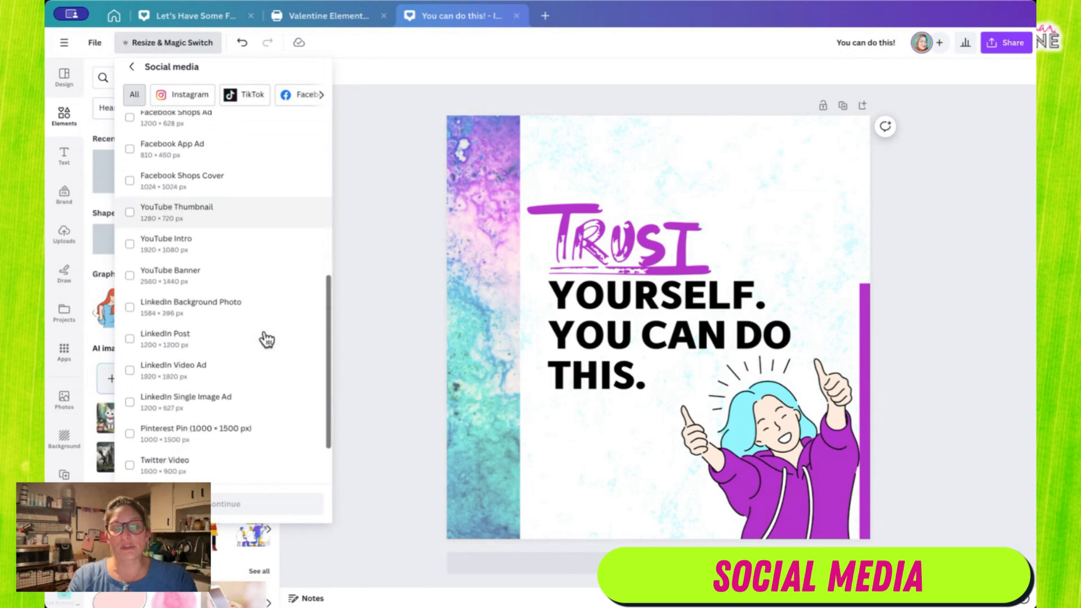
- Examine the print product sizes and the additional miscellaneous formats offered for resizing
left_click(128, 67)
left_click(225, 387)
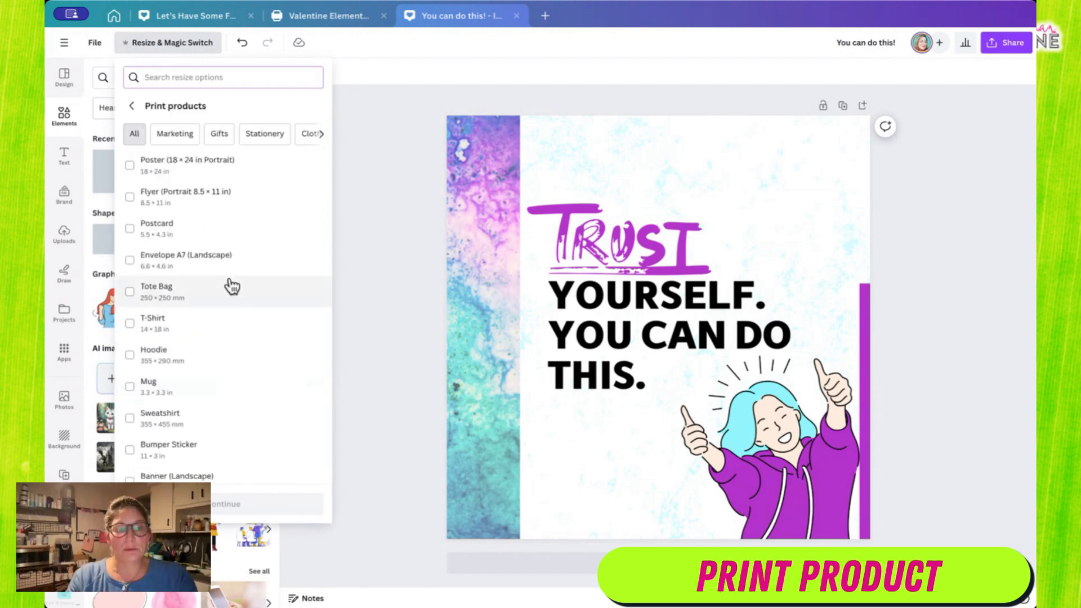
scroll(232, 284, "down", 3)
scroll(232, 287, "up", 3)
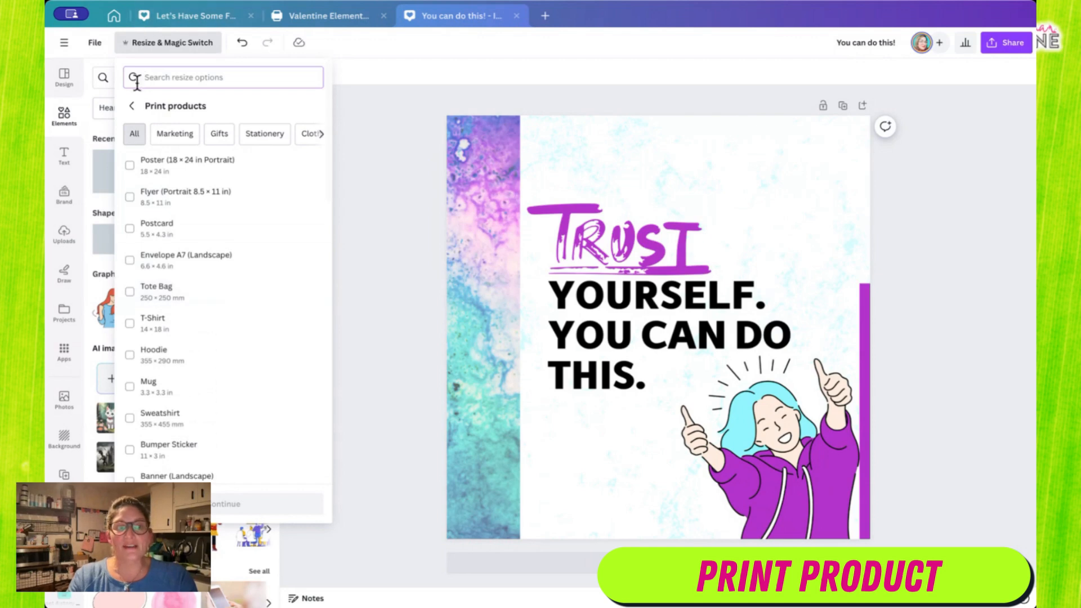
left_click(132, 106)
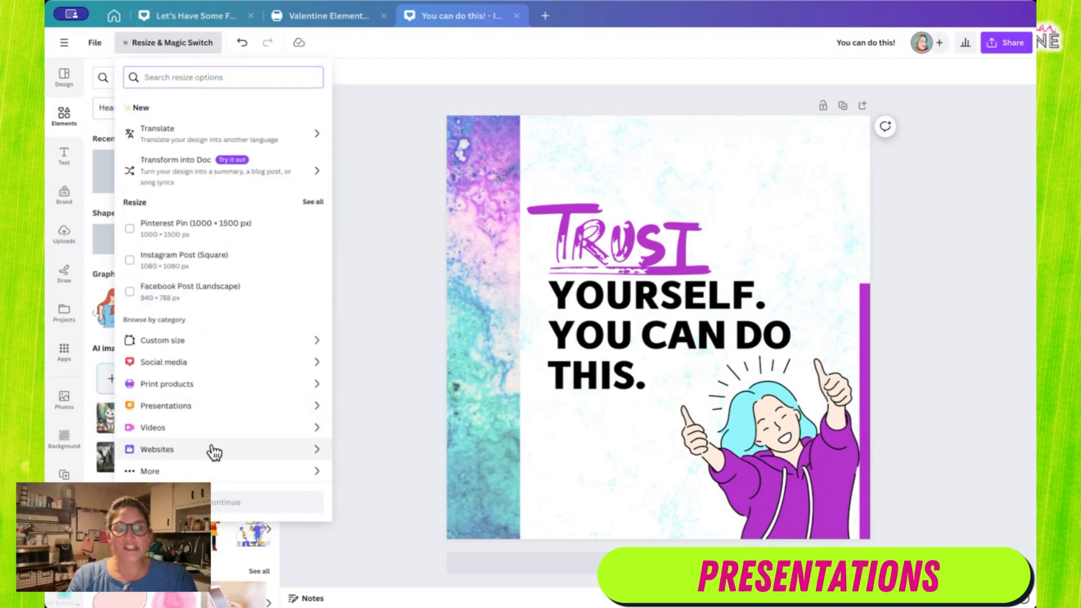
left_click(154, 473)
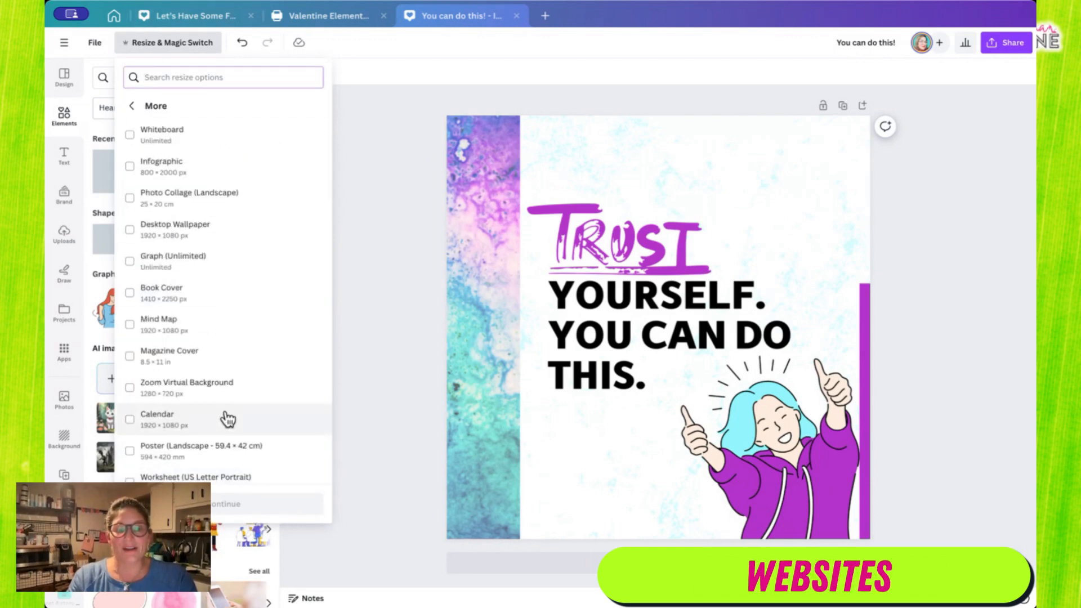
scroll(224, 415, "down", 6)
scroll(228, 420, "up", 1)
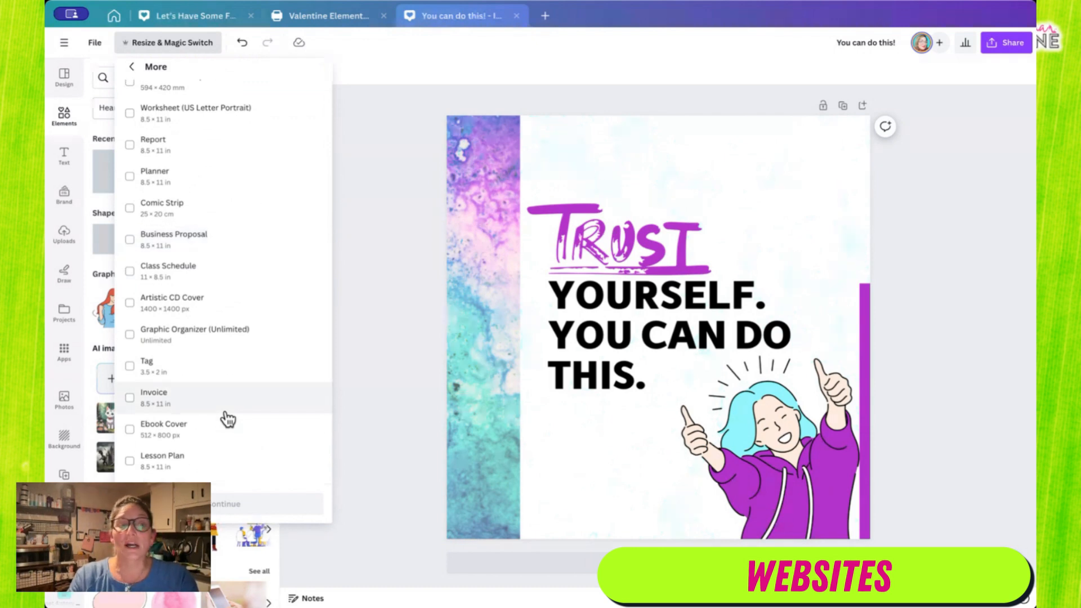
scroll(228, 420, "up", 3)
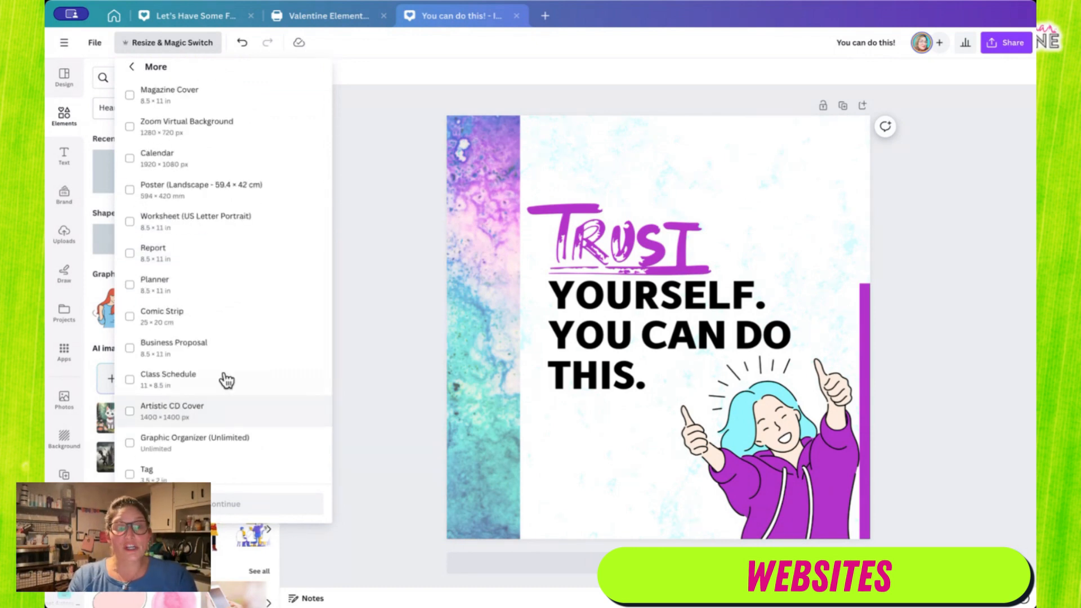
left_click(133, 66)
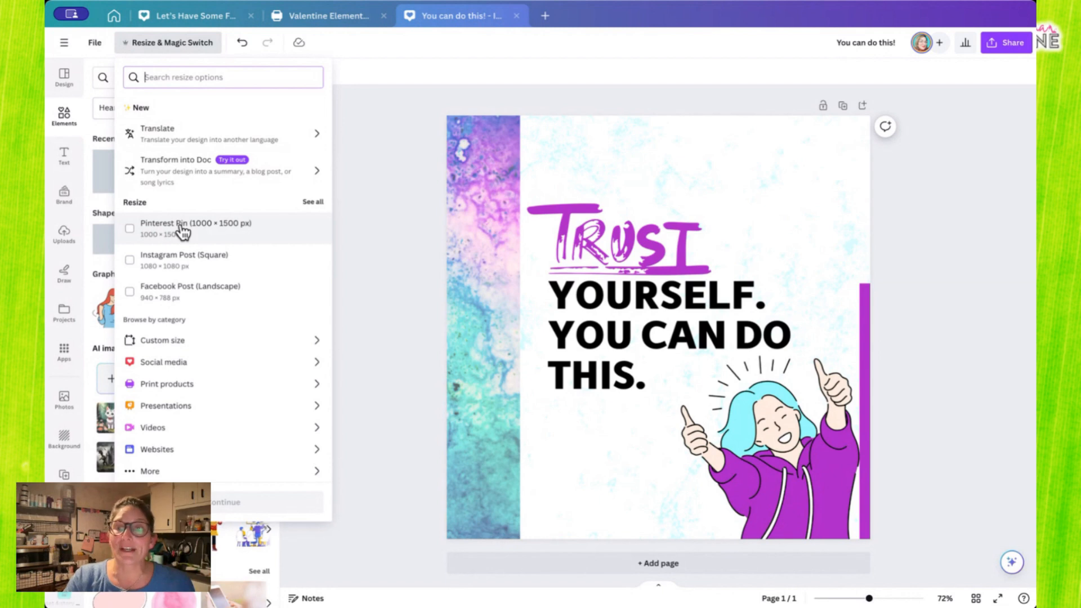
- Choose Pinterest Pin (1000 × 1500 px), Facebook Post (Landscape) and Instagram Reel as target sizes and continue to the preview
left_click(129, 229)
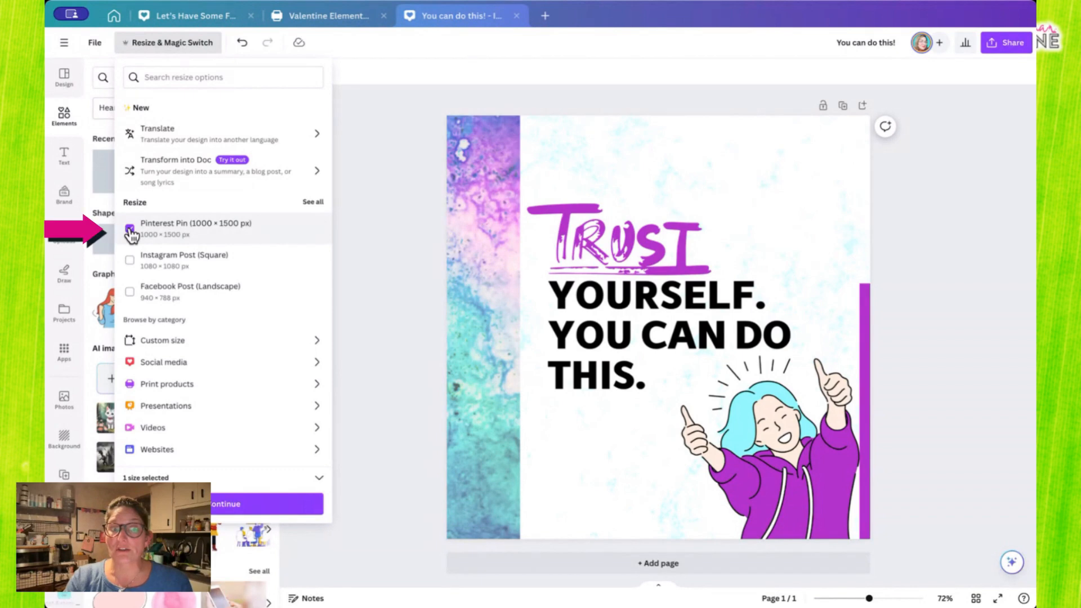
left_click(129, 292)
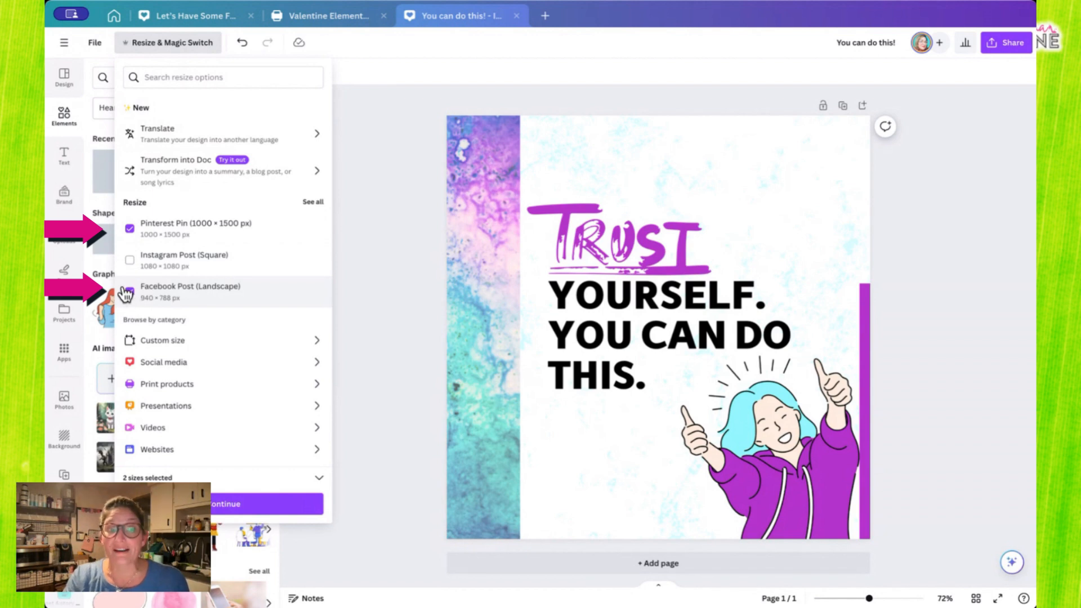
left_click(239, 364)
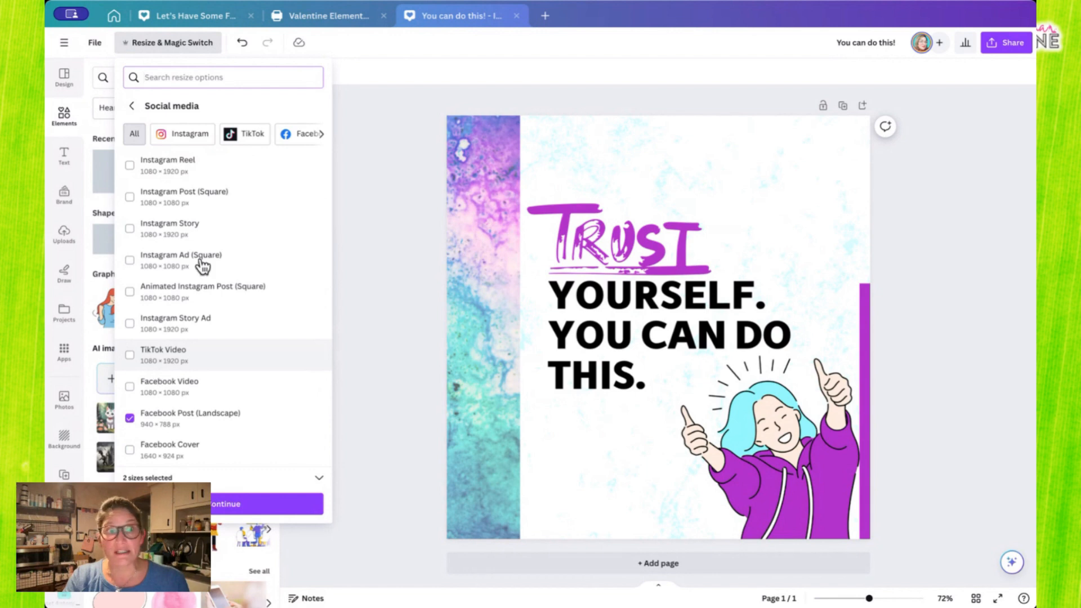
left_click(181, 145)
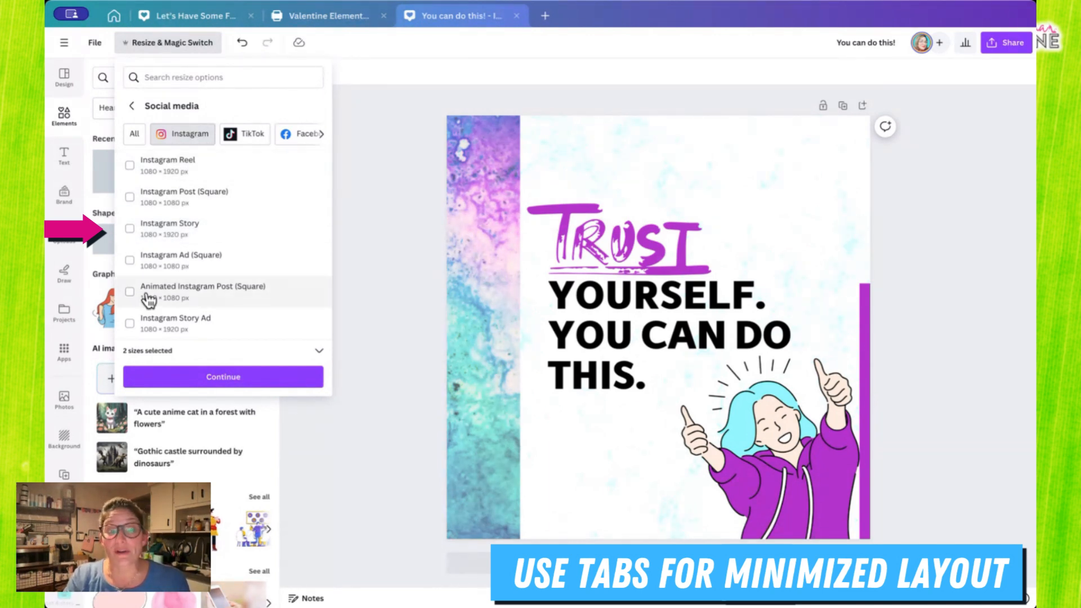
left_click(130, 166)
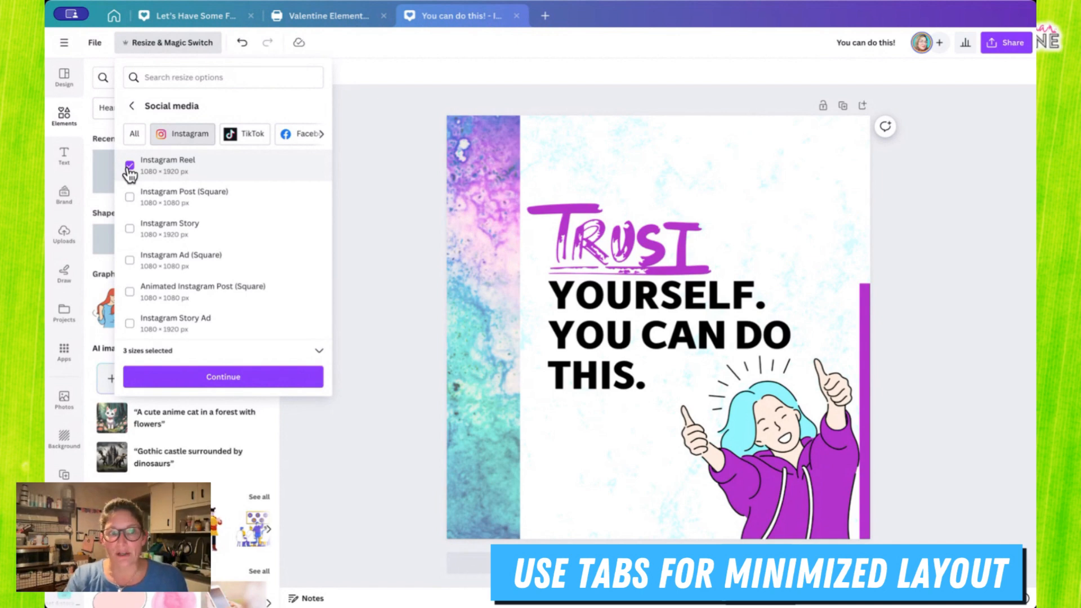
left_click(241, 380)
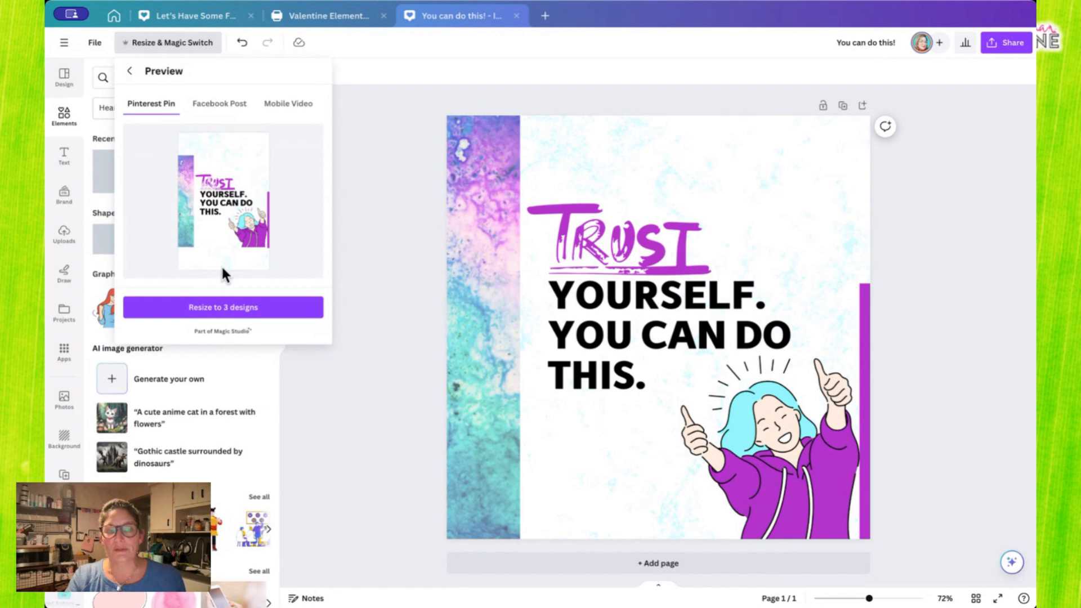
- Preview the Facebook Post and Mobile Video versions, then create the three resized copies and open them
left_click(227, 107)
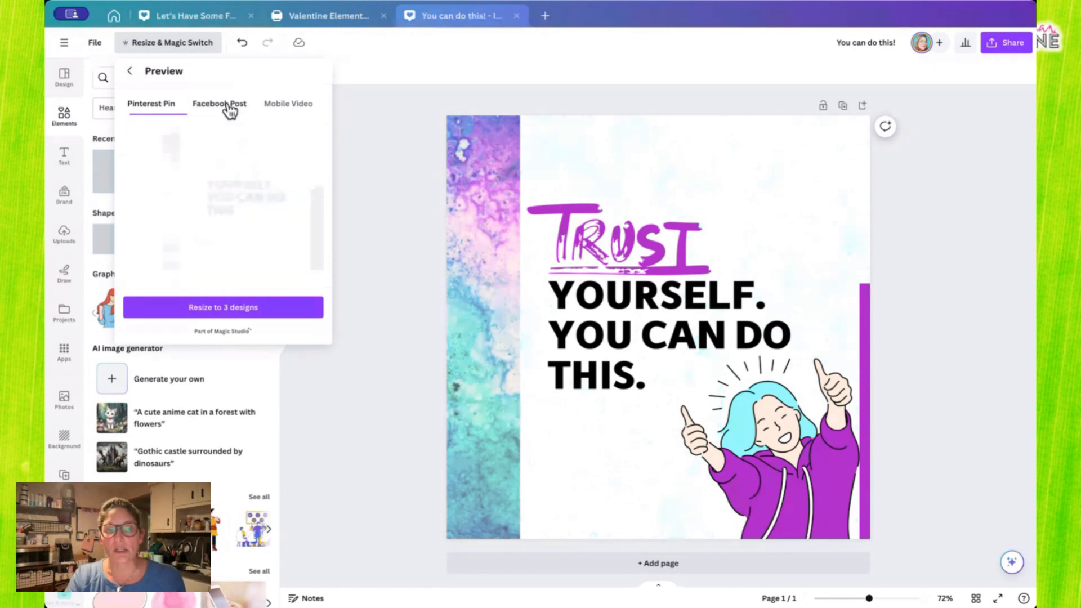
left_click(288, 108)
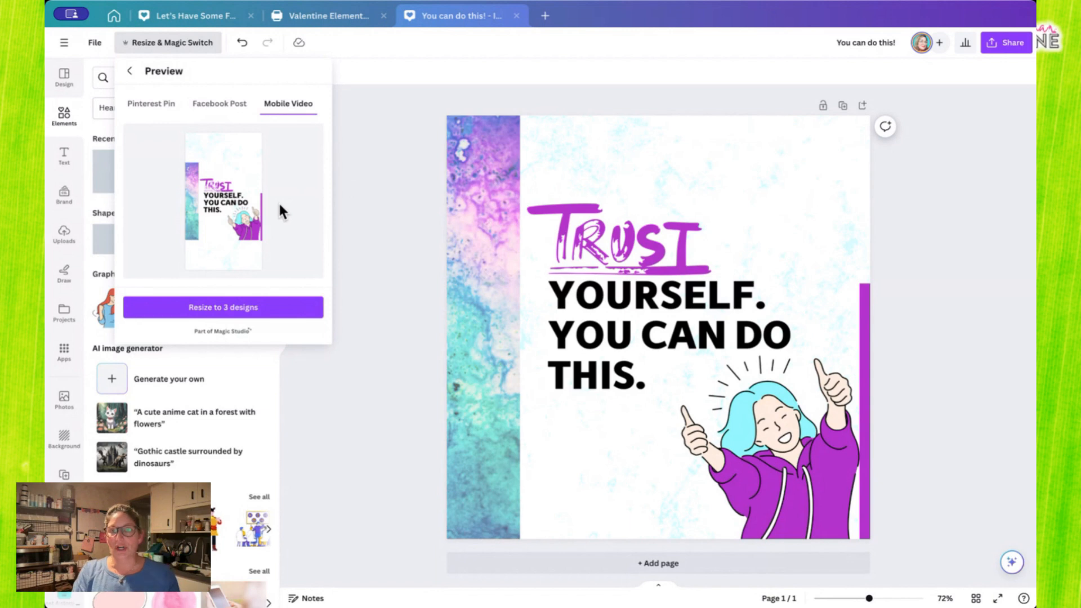
left_click(228, 308)
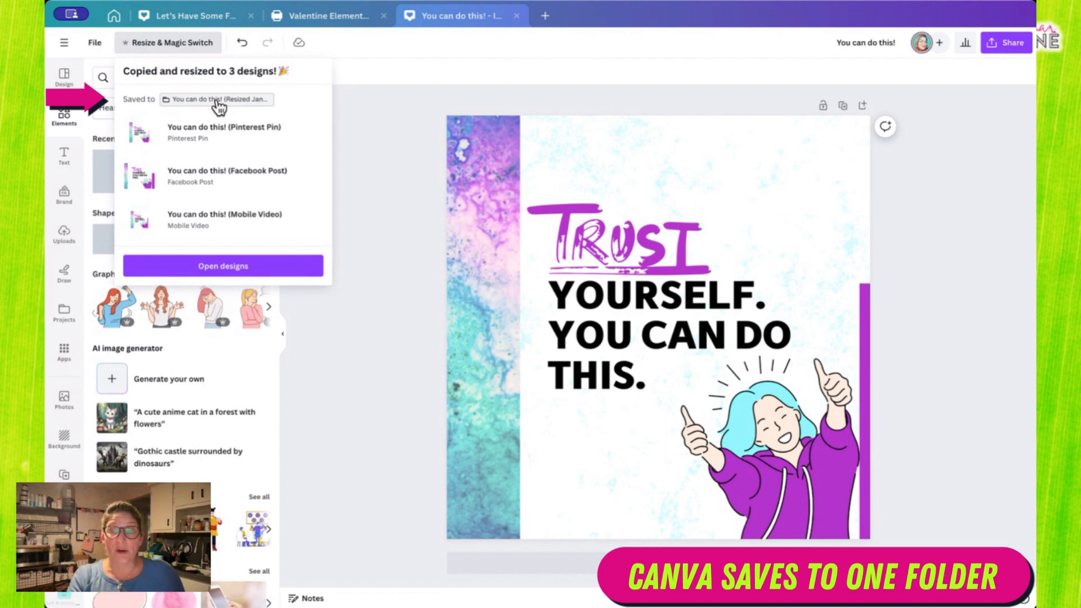
left_click(224, 267)
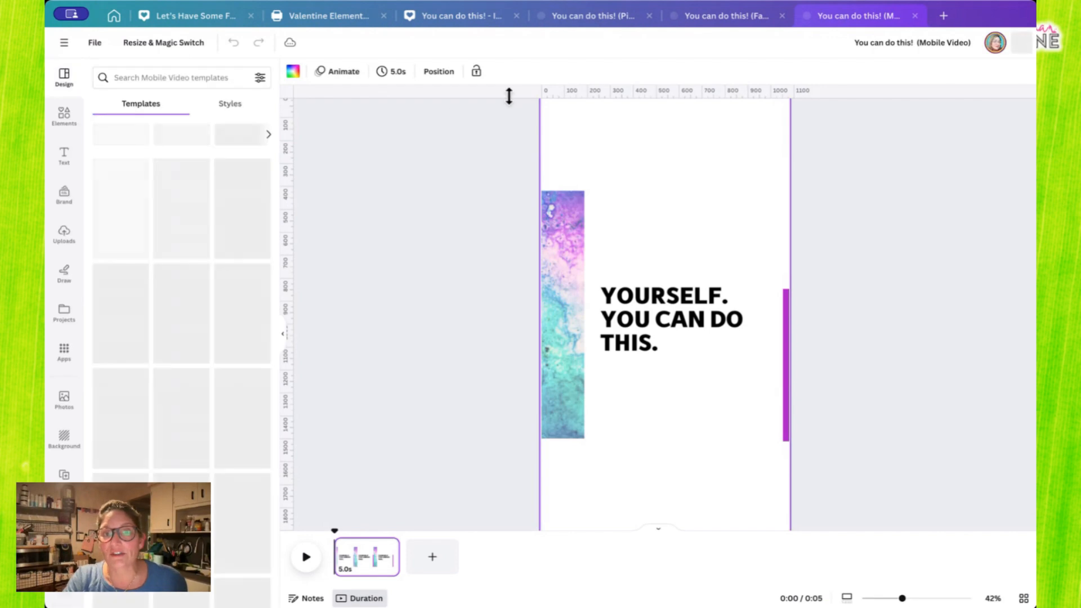
- Compare the original design with its Pinterest Pin, Facebook Post and Mobile Video copies, ending on the whole Pinterest Pin page
left_click(444, 18)
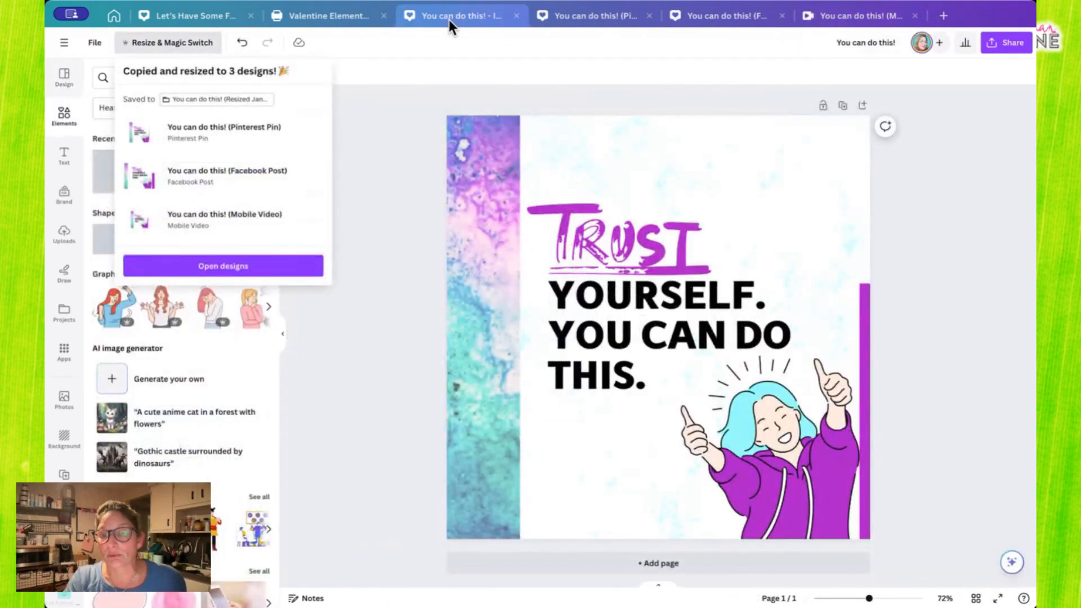
left_click(546, 14)
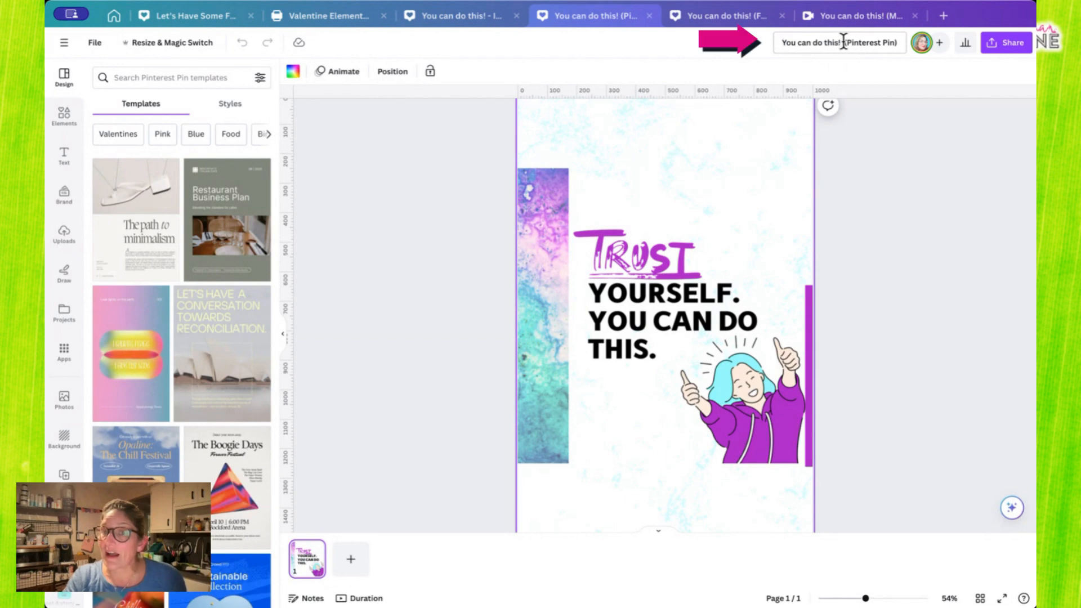
left_click(732, 16)
left_click(822, 14)
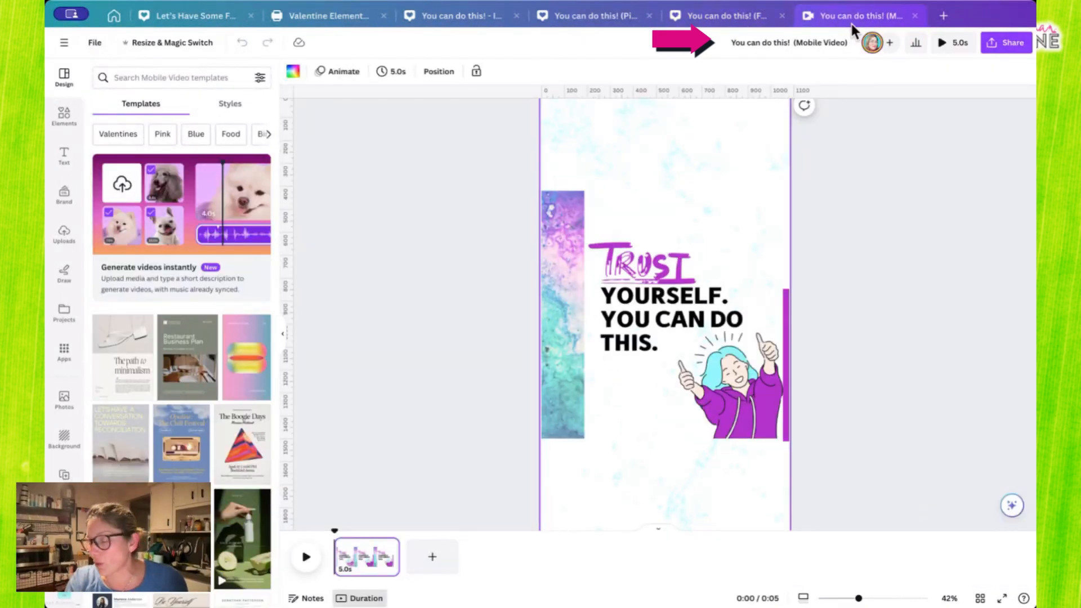
left_click(592, 17)
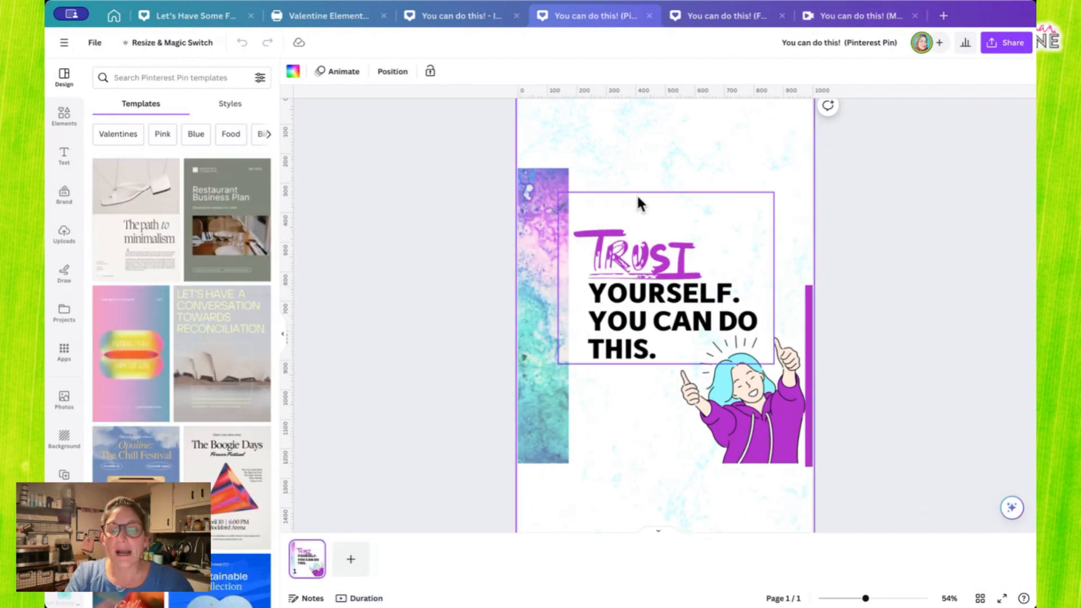
scroll(632, 196, "down", 3)
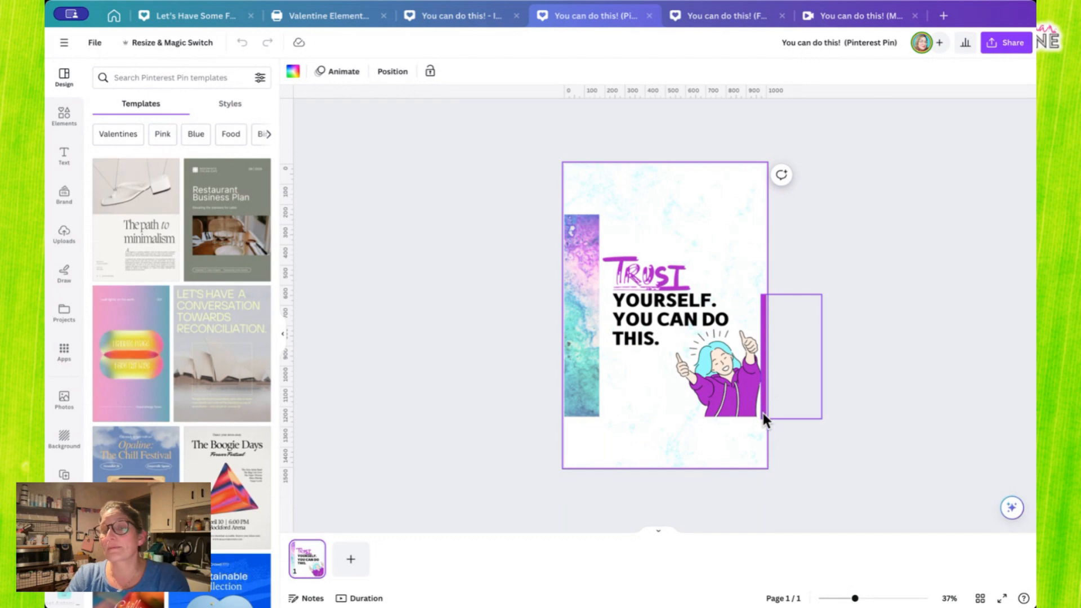
- Select the thumbs-up illustration, add a square shape to the Pinterest Pin page to compare their resize handles, and delete the square
left_click(731, 374)
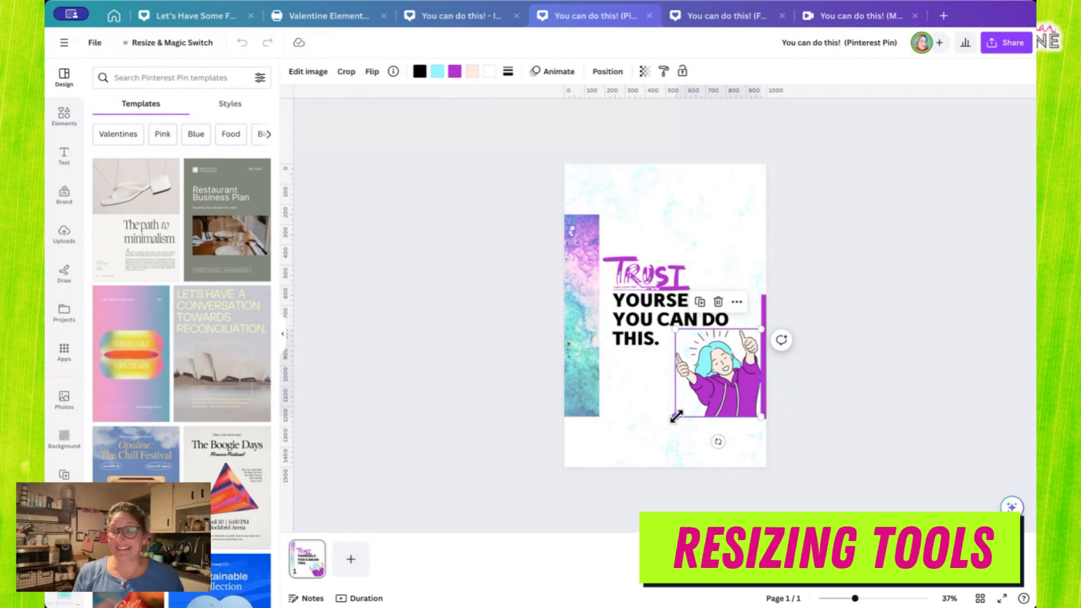
left_click(675, 371)
left_click(696, 373)
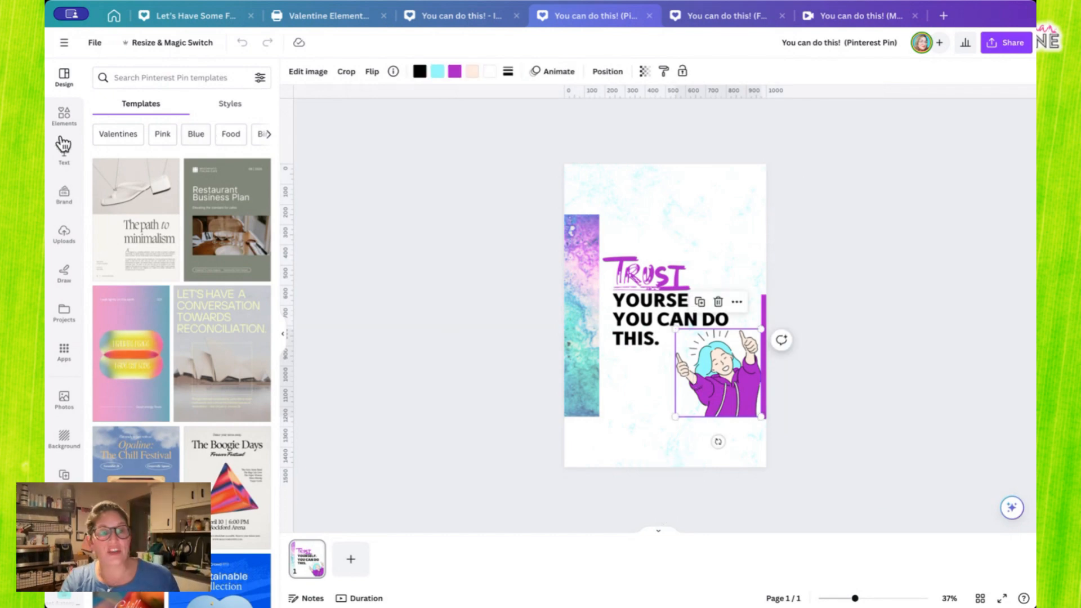
left_click(64, 115)
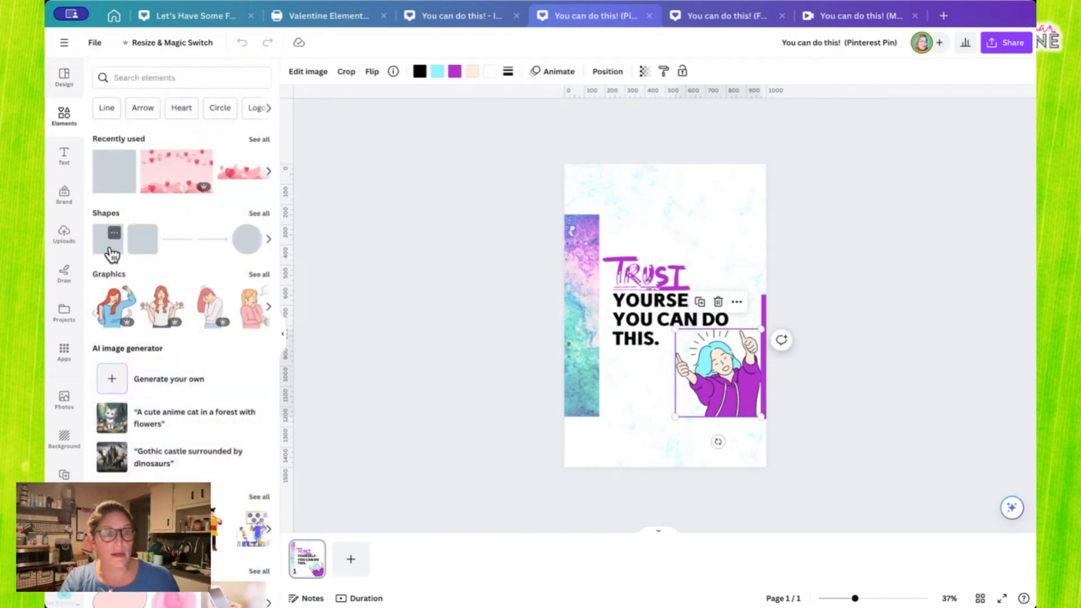
left_click(108, 241)
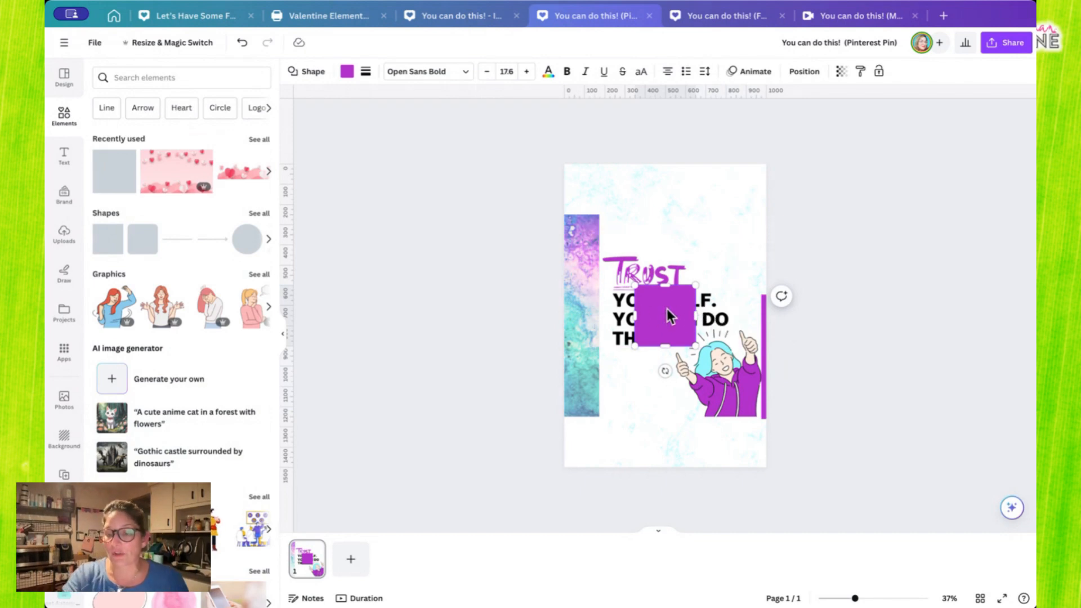
left_click(698, 203)
left_click(657, 333)
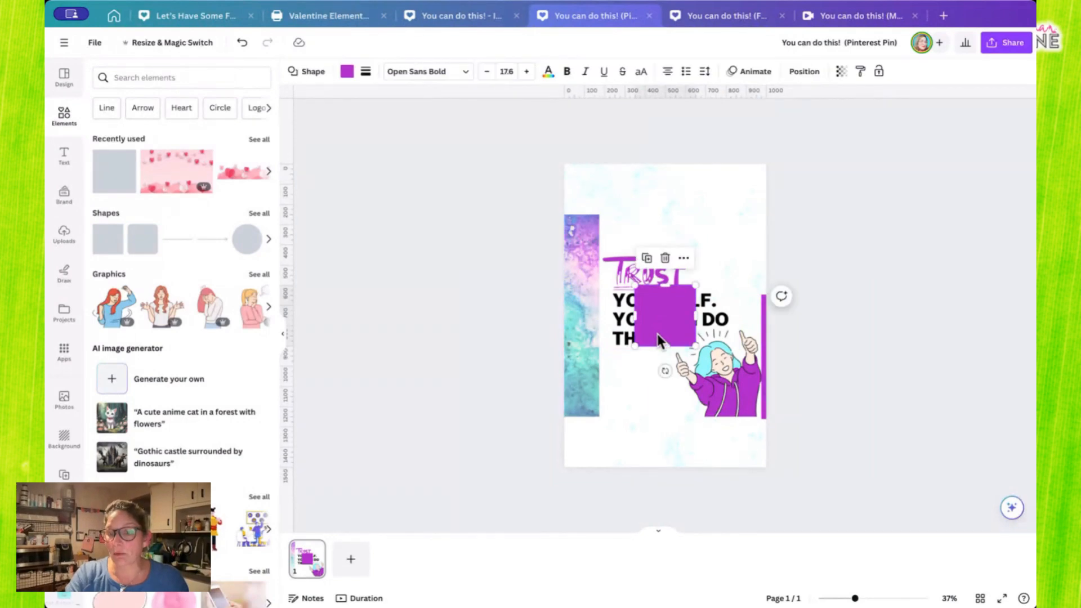
key("Delete")
- Enlarge the thumbs-up illustration on the Pinterest Pin down to the page's bottom edge and compare it with the original design
left_click(728, 381)
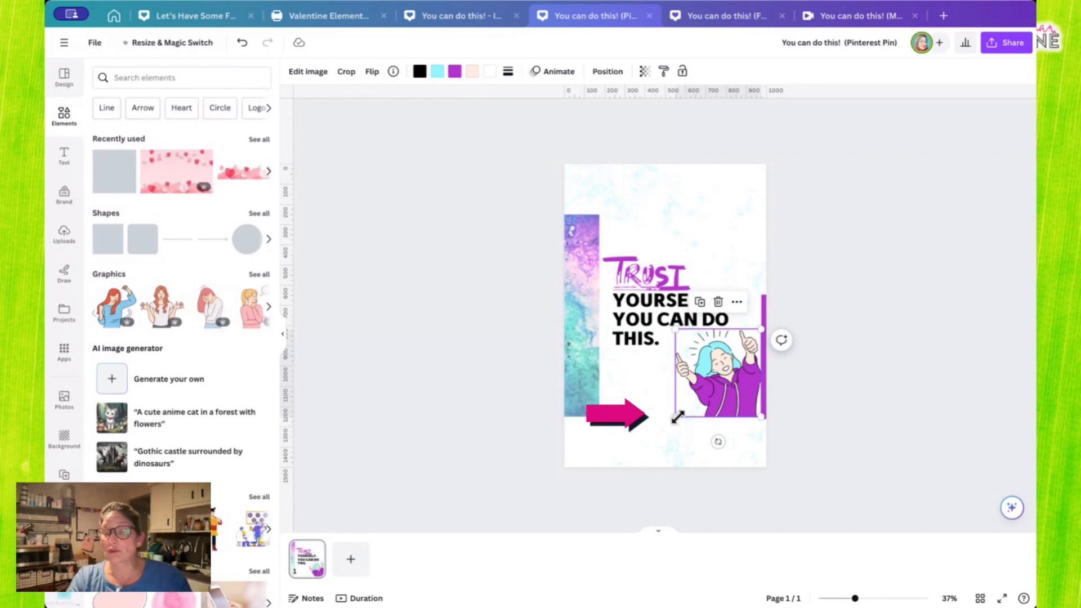
left_click_drag(674, 415, 637, 443)
left_click_drag(627, 455, 622, 463)
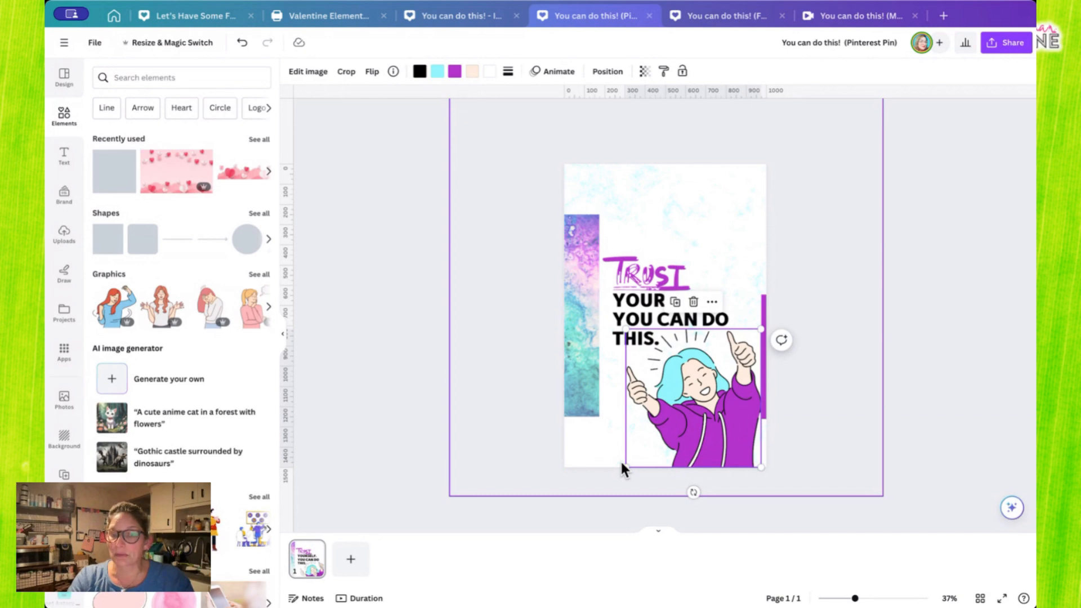
left_click(478, 16)
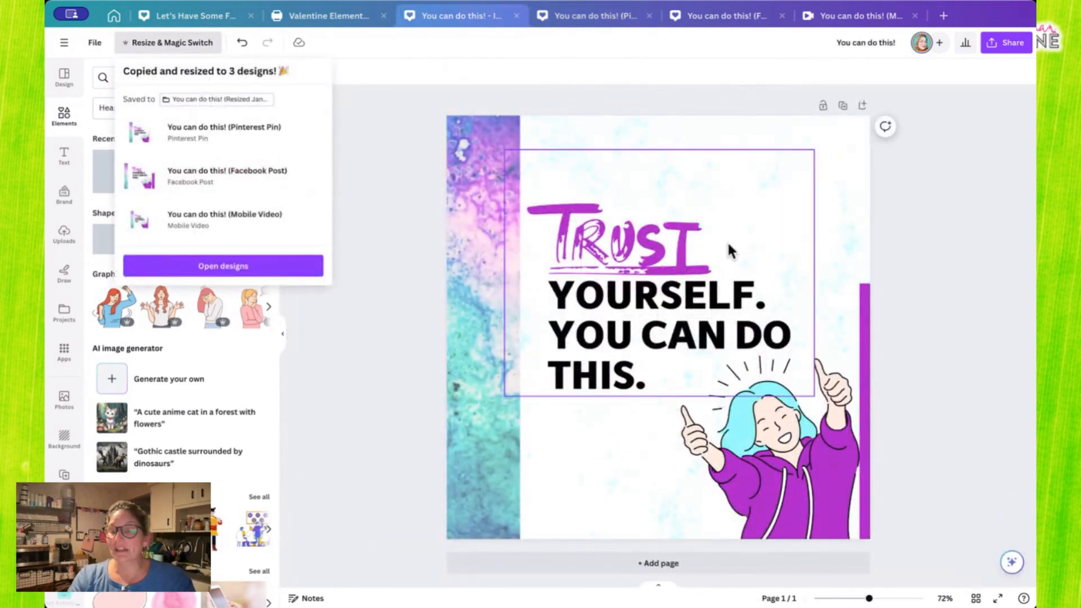
left_click(806, 523)
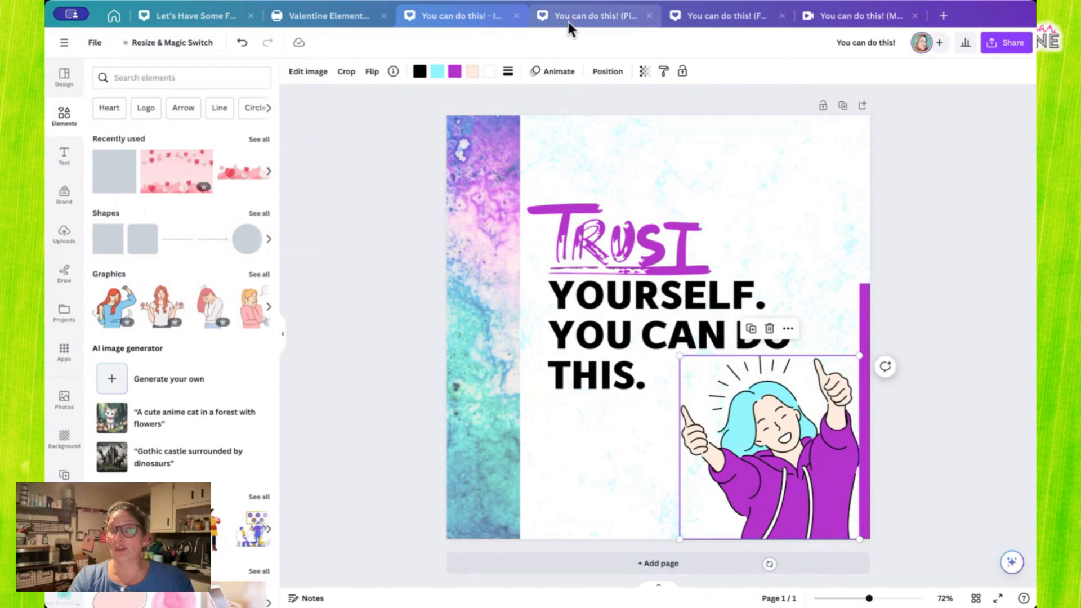
left_click(588, 16)
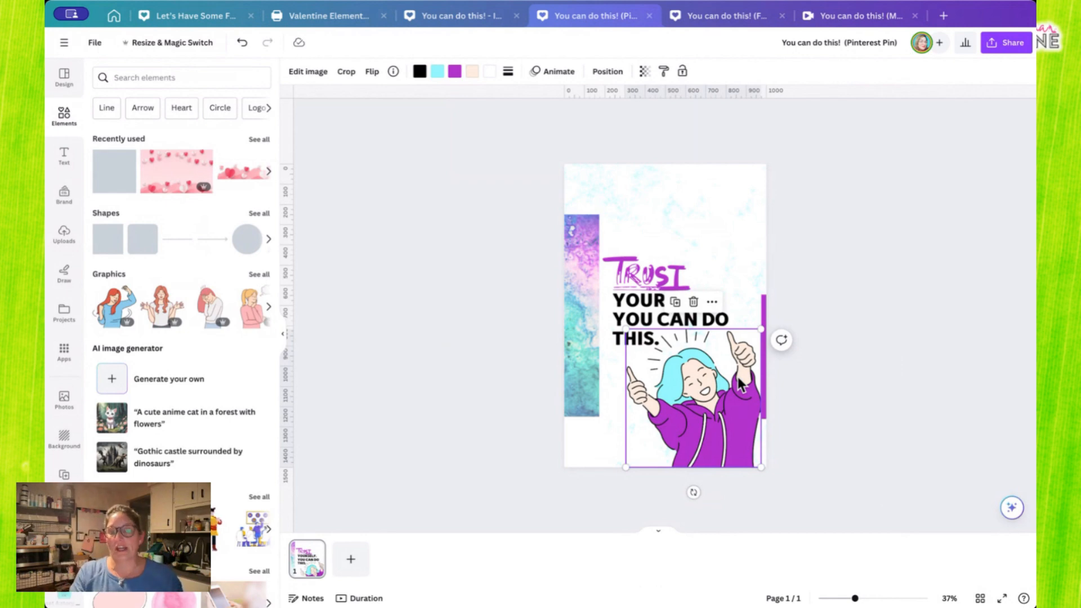
- Stretch the watercolor photo strip upward and downward so it spans the full height of the Pinterest Pin page
left_click(584, 263)
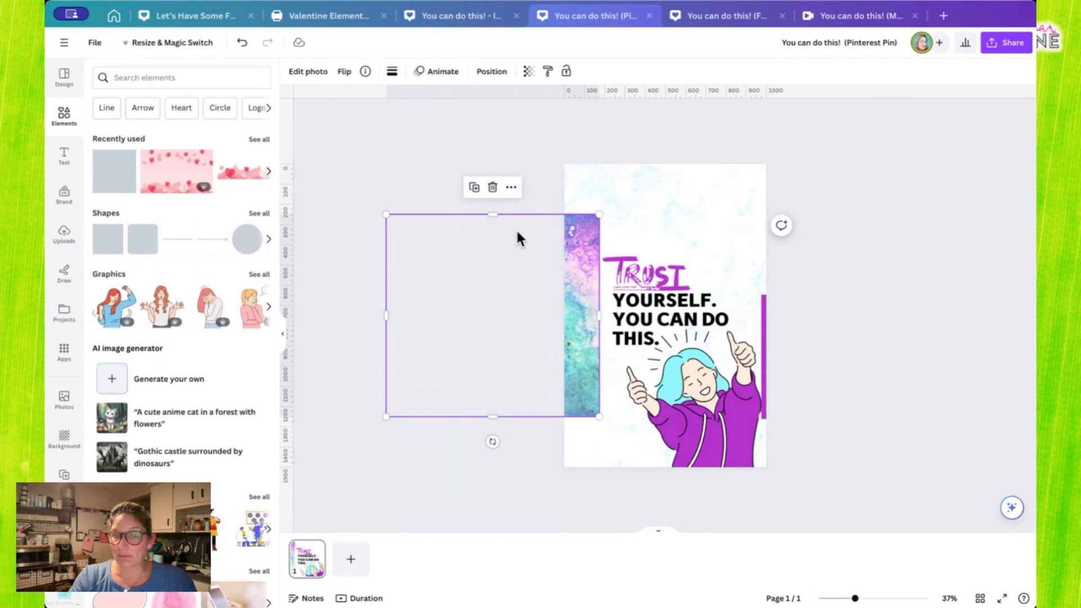
left_click_drag(496, 217, 496, 161)
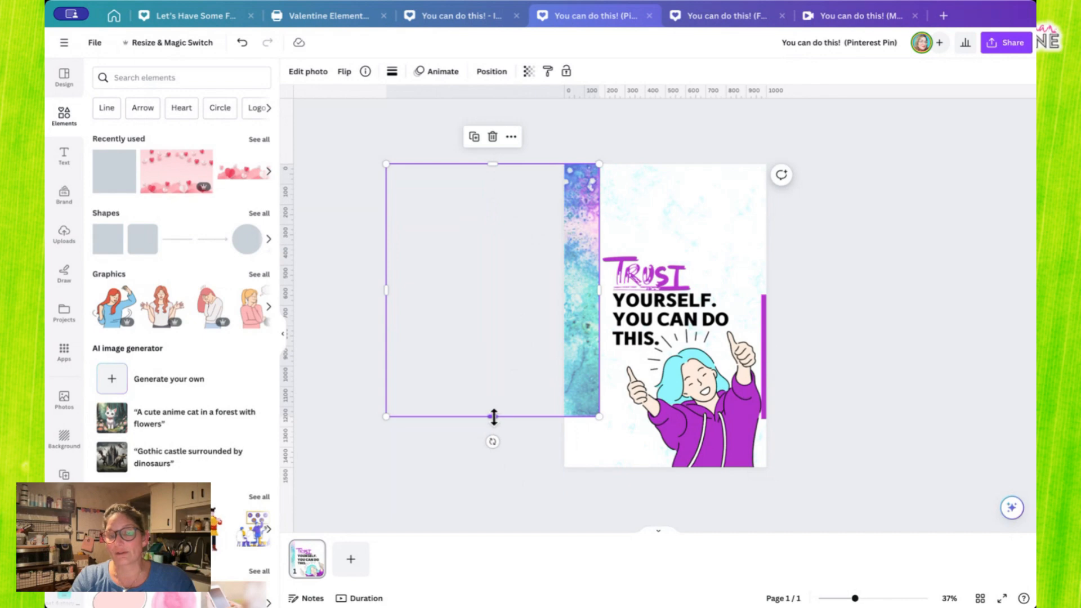
left_click_drag(494, 417, 501, 467)
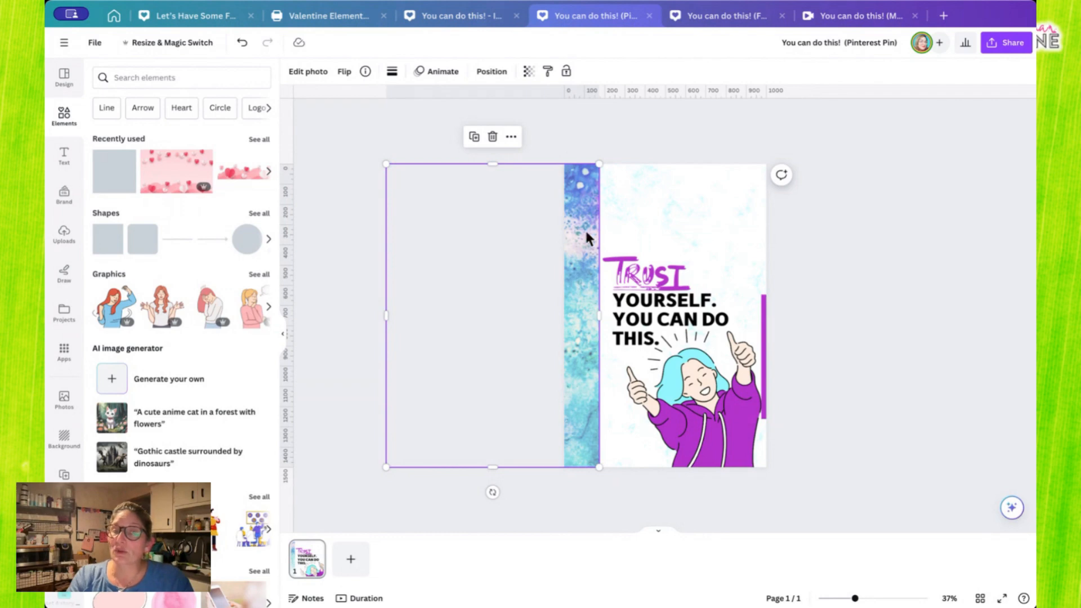
- Check the strip's colors in the original design and reposition the Pinterest Pin's watercolor photo within its crop to show purple above teal
left_click(488, 16)
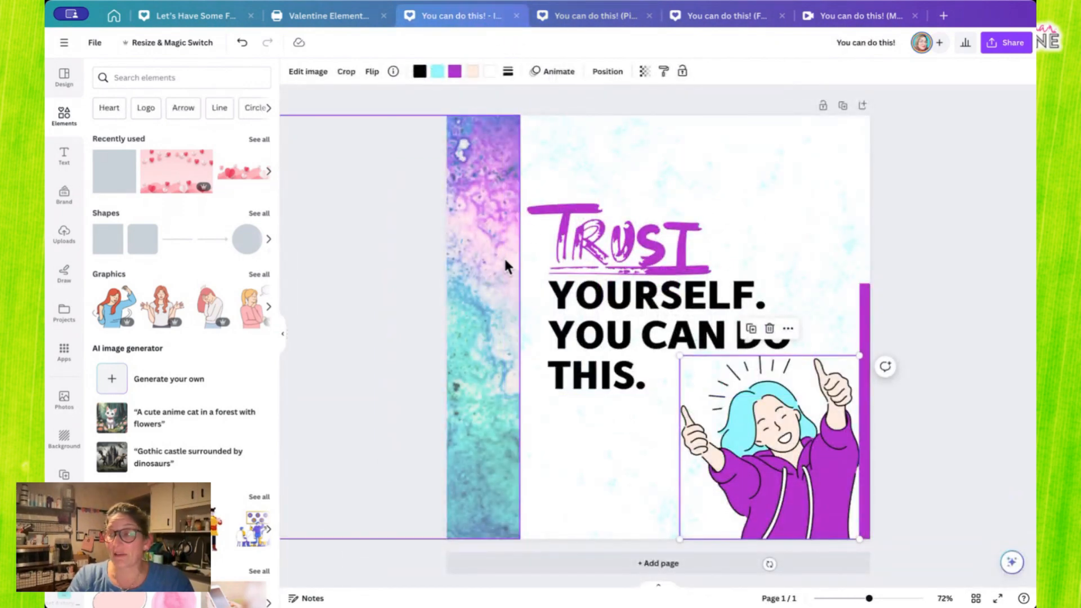
left_click(599, 16)
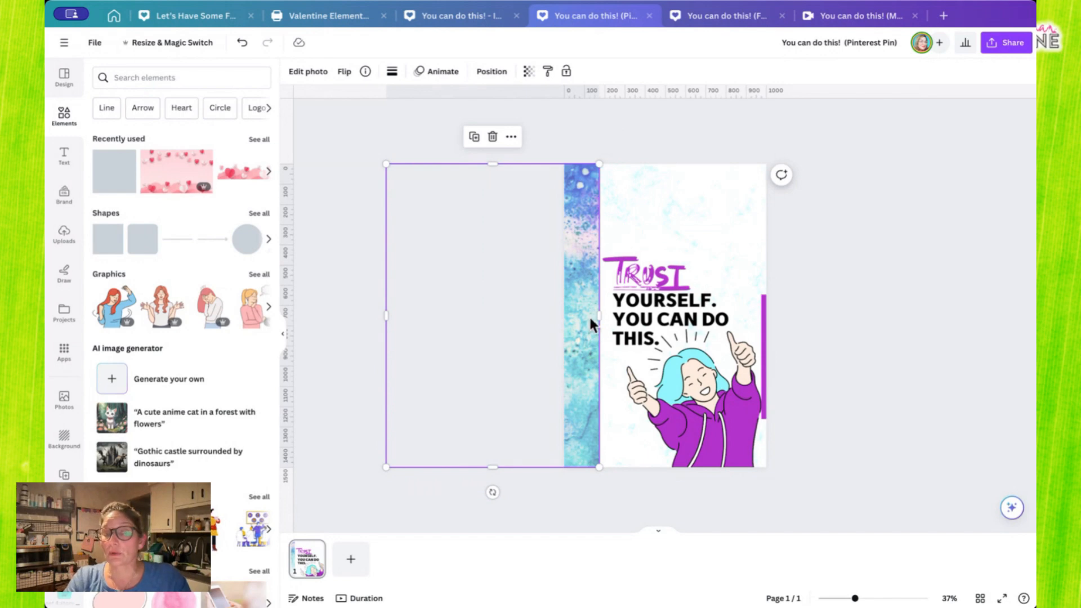
double_click(583, 285)
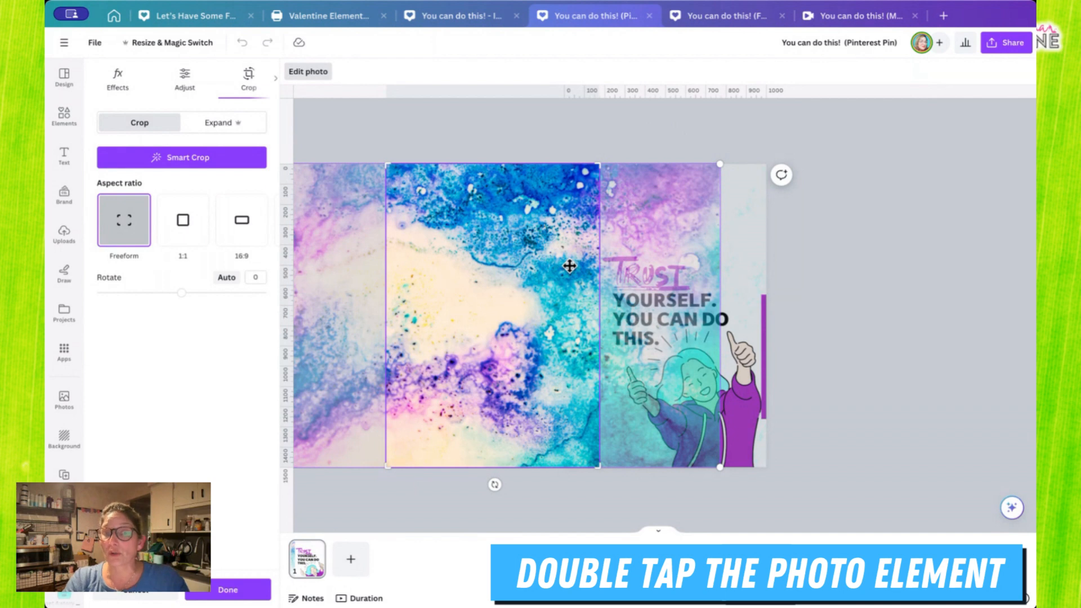
left_click_drag(569, 266, 591, 295)
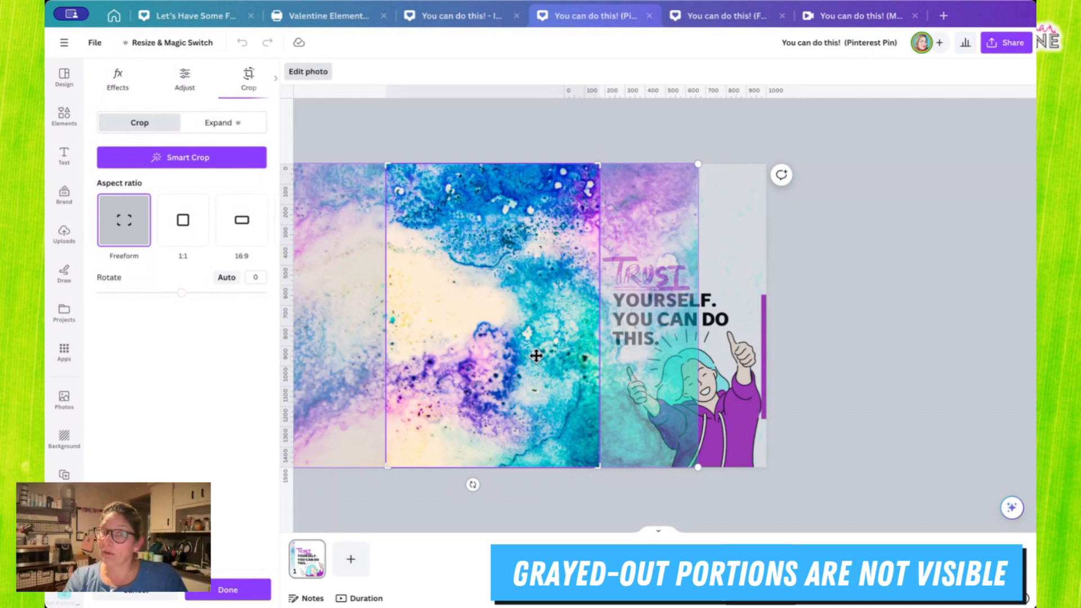
left_click_drag(555, 314, 506, 316)
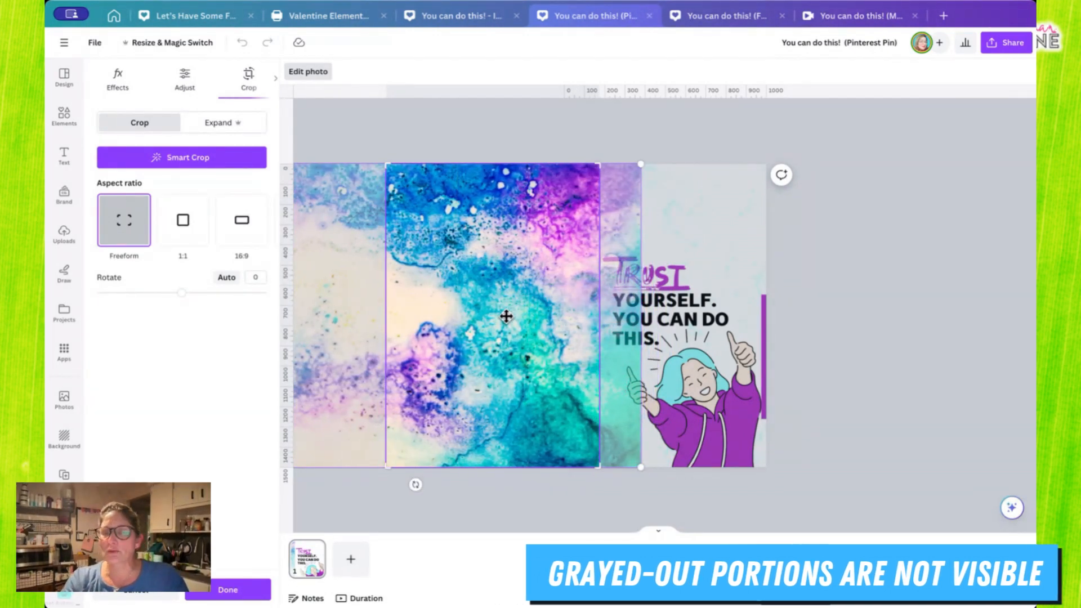
left_click(656, 117)
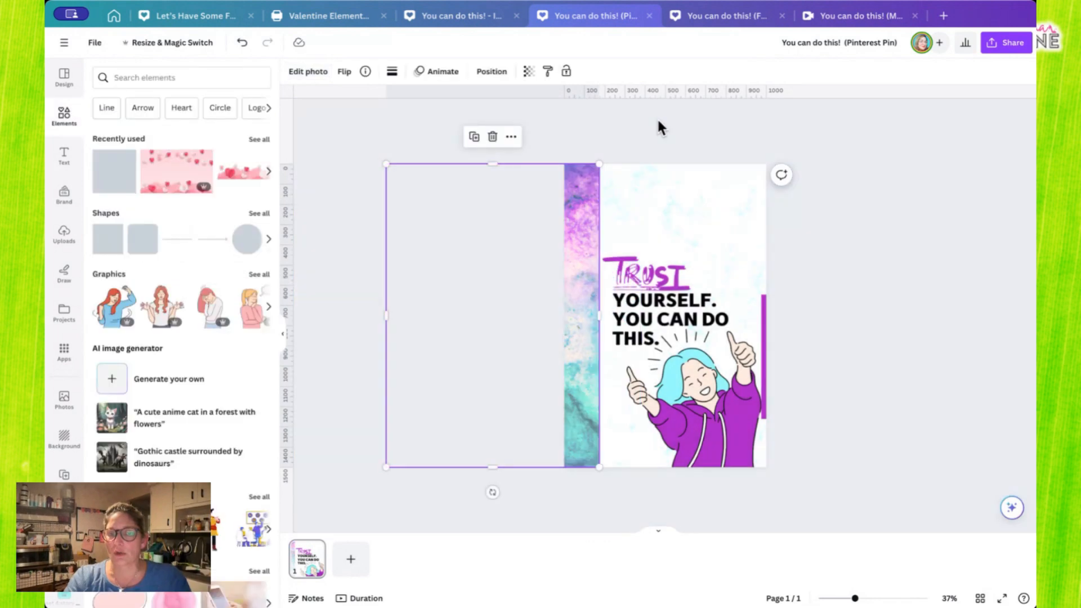
left_click(657, 117)
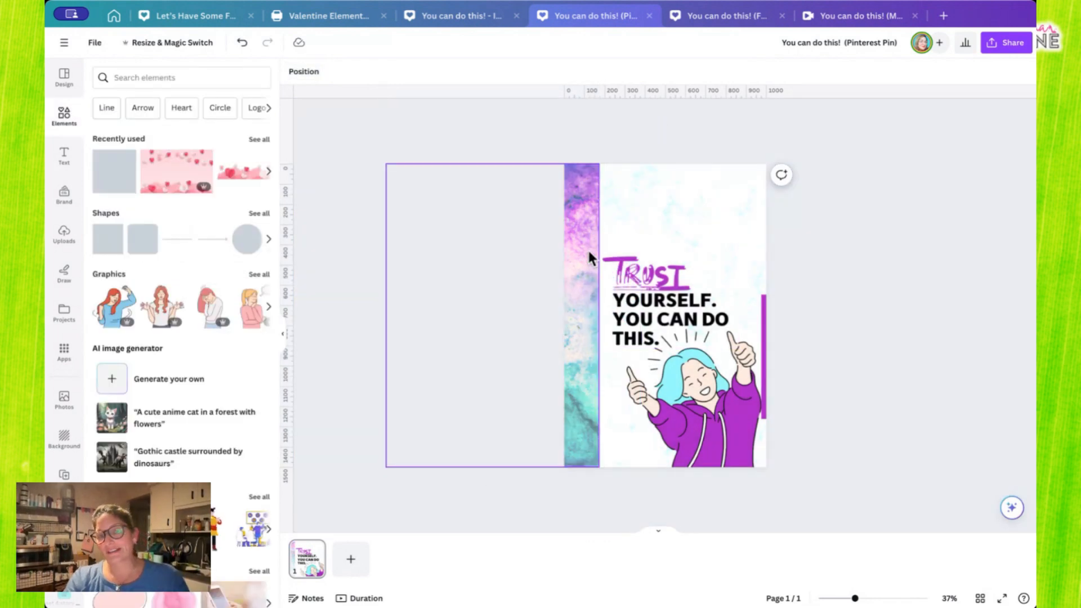
- Compare the original with the Facebook Post and enlarge the post's grouped quote text until its frame meets the watercolor strip
left_click(480, 13)
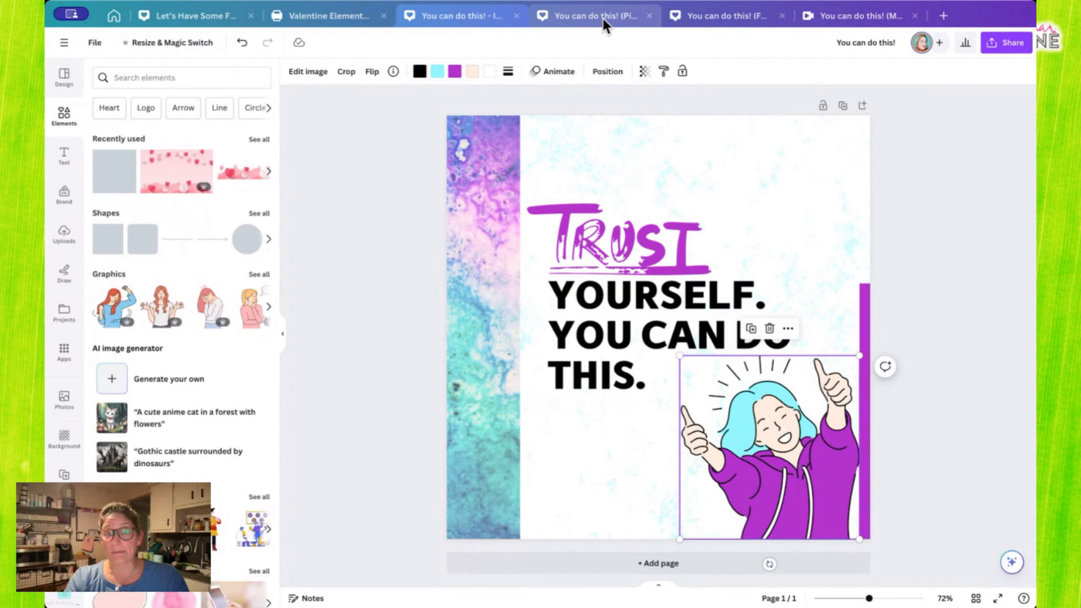
left_click(726, 23)
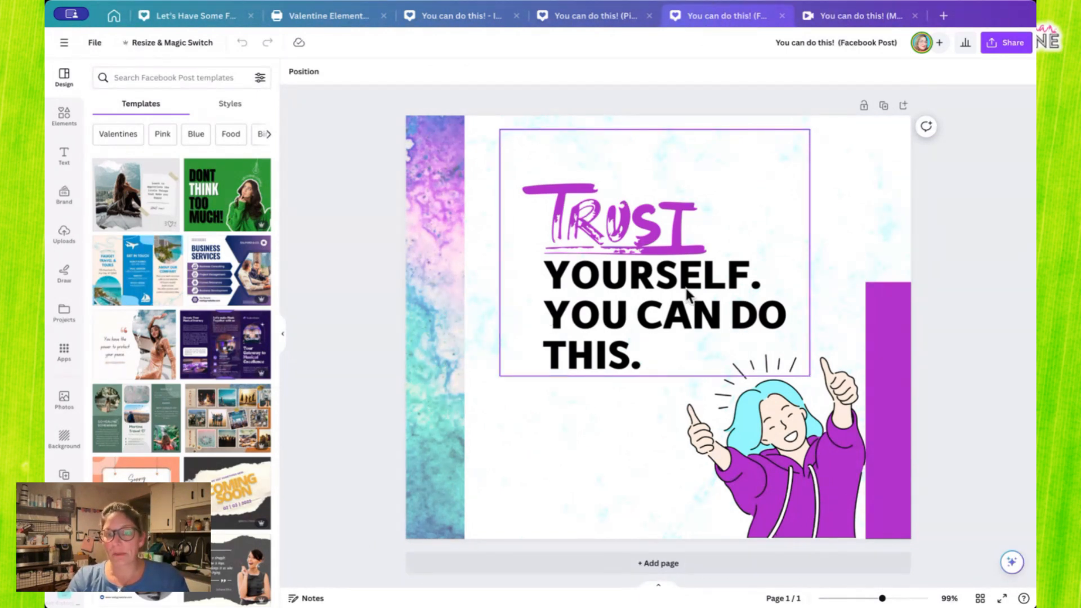
left_click(645, 311)
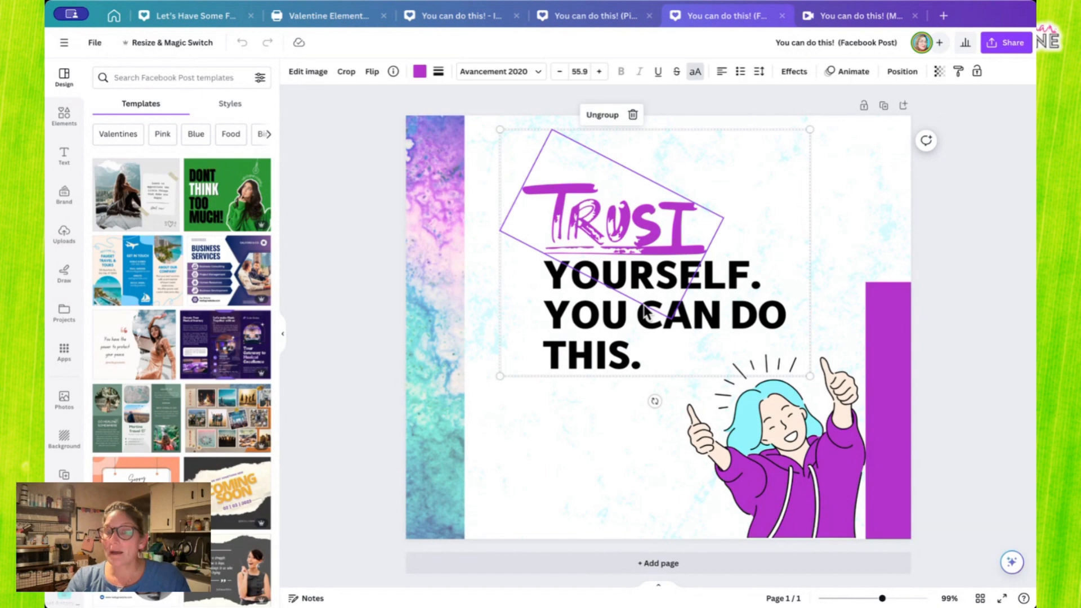
left_click(878, 191)
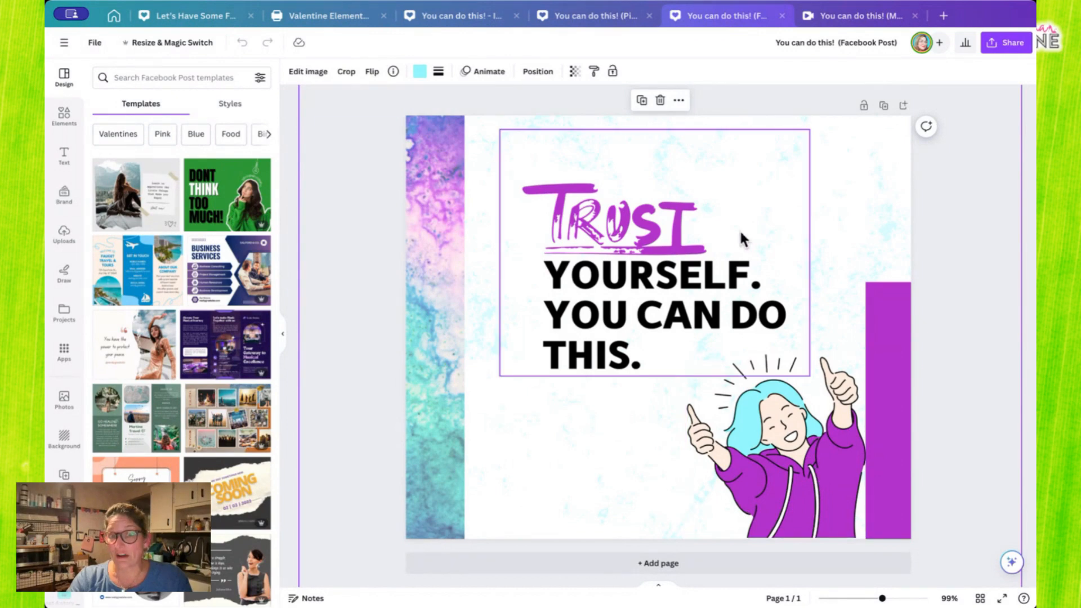
left_click(670, 231)
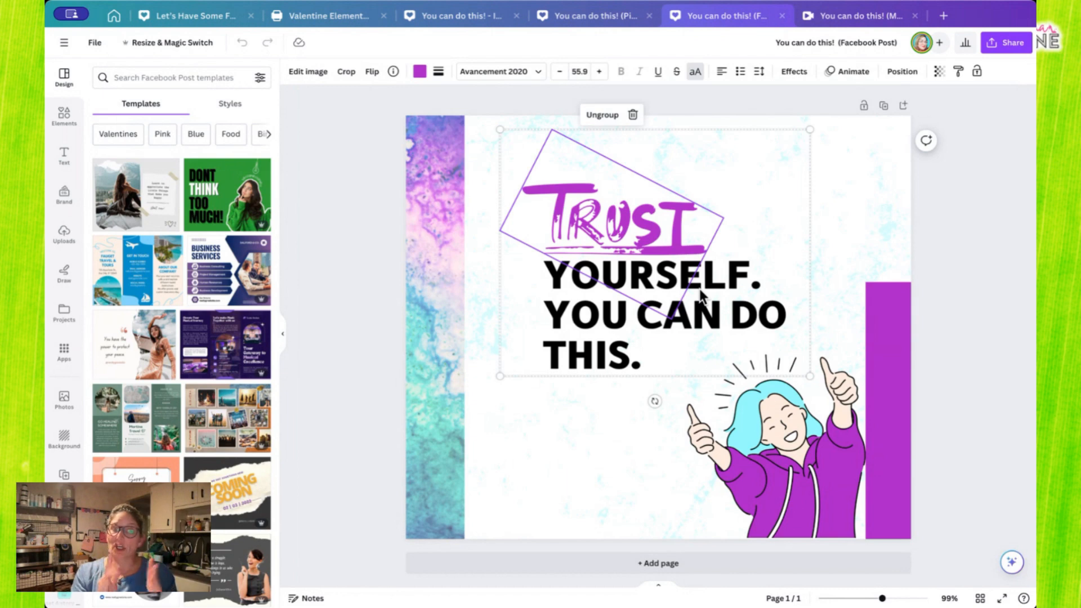
left_click(472, 14)
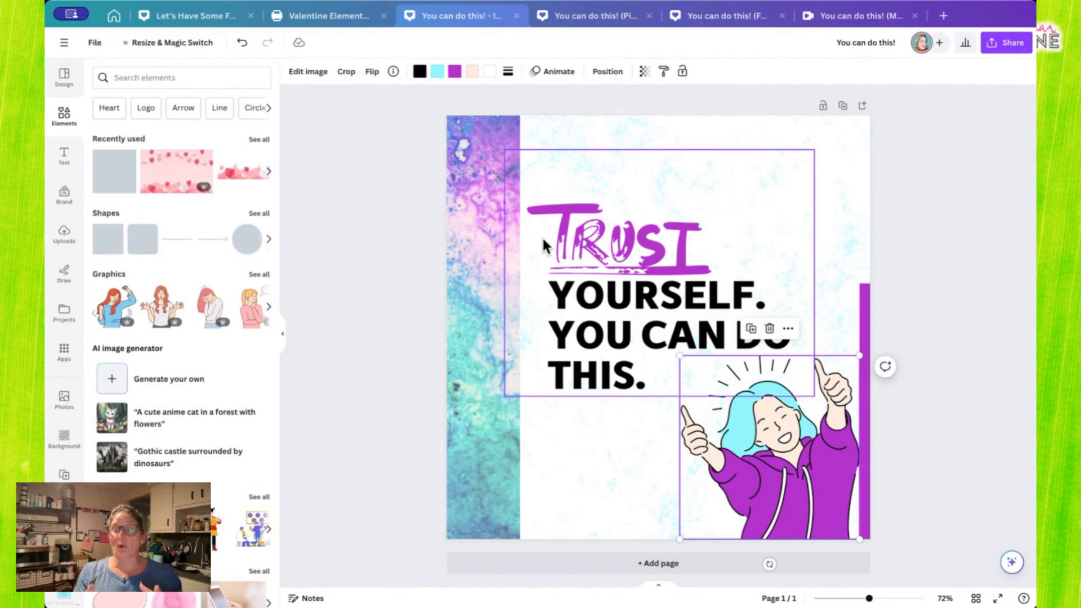
left_click(719, 17)
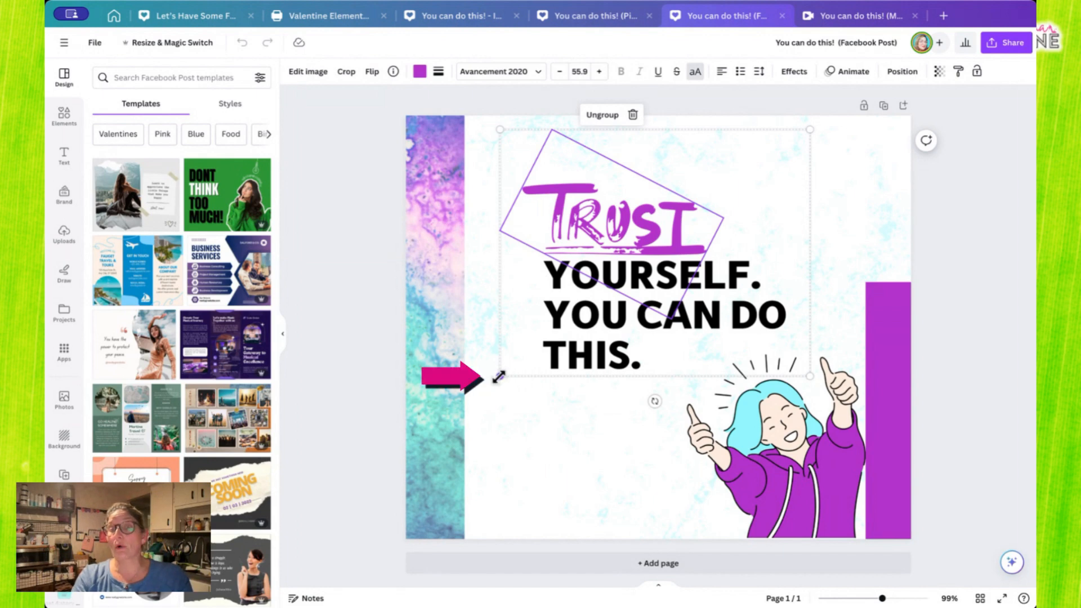
left_click_drag(499, 377, 466, 409)
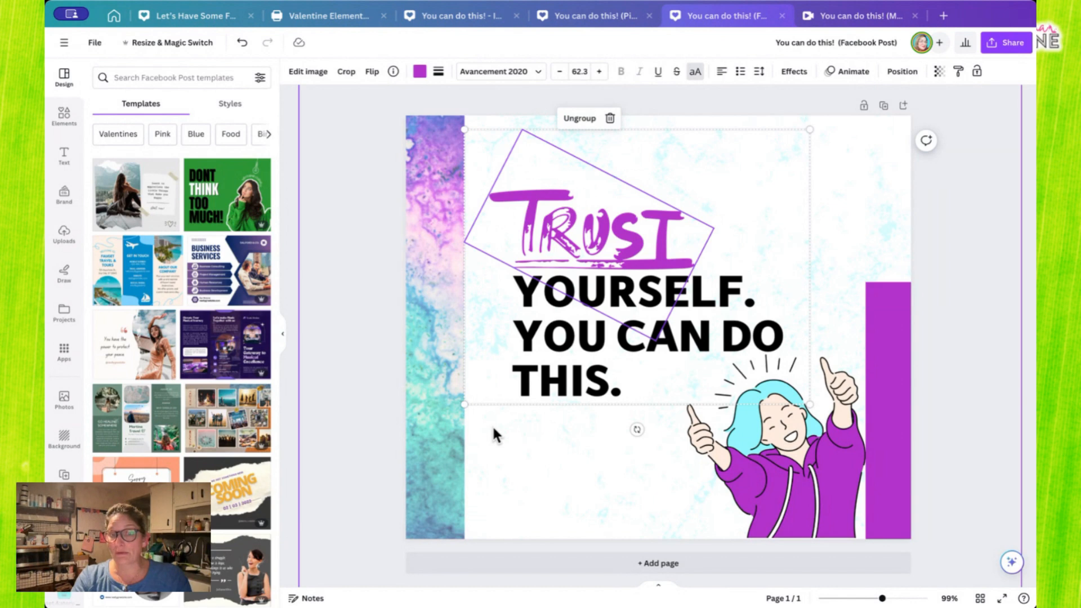
left_click(524, 479)
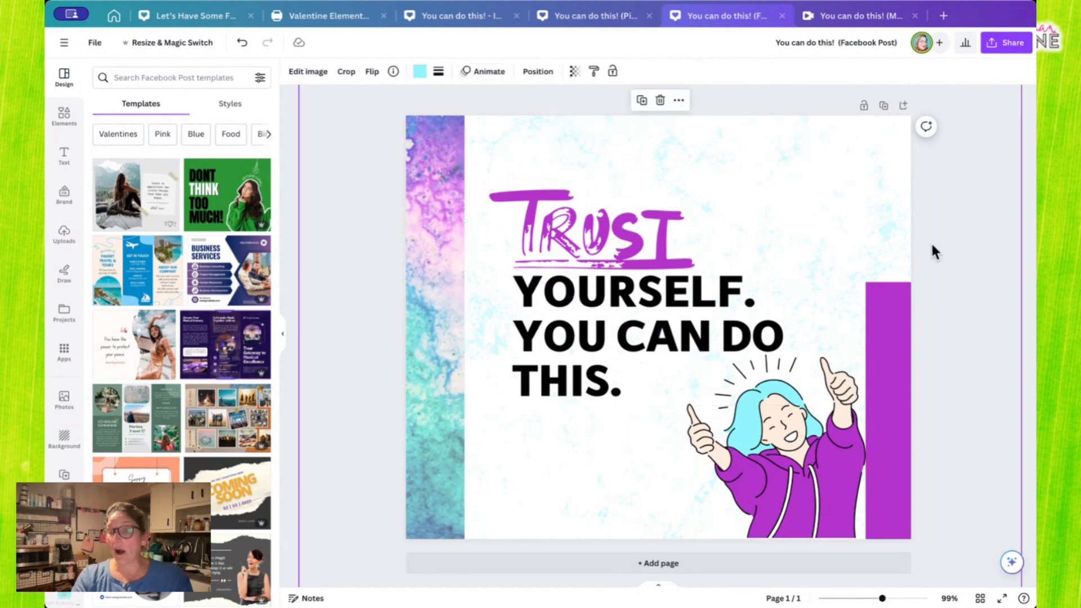
- Enlarge the Pinterest Pin's grouped quote text, bringing "Trust" to size 83.7, and move it up clear of the illustration and strip
left_click(477, 18)
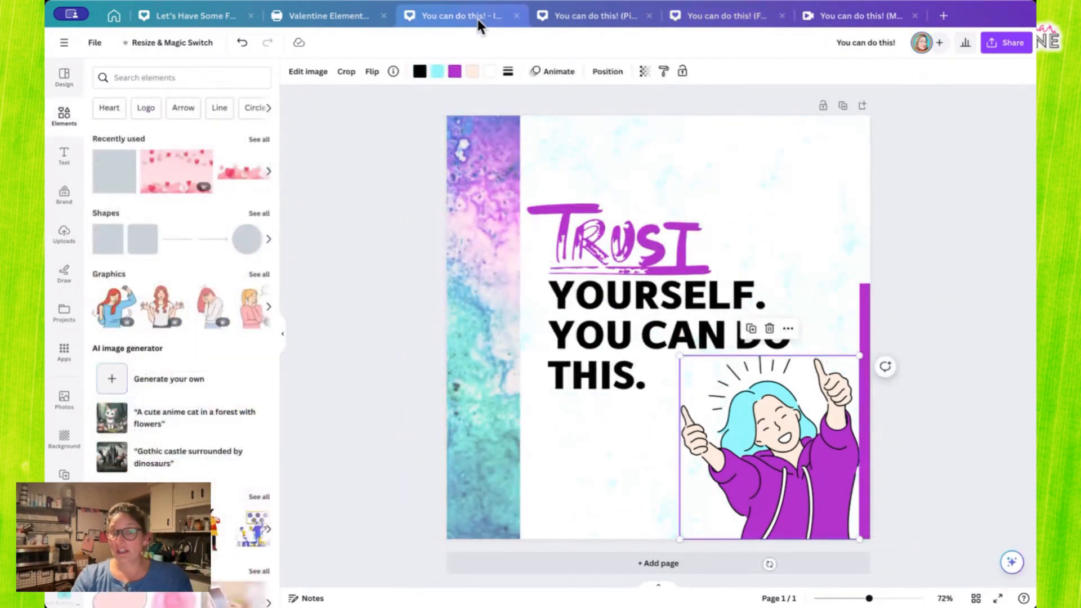
left_click(595, 15)
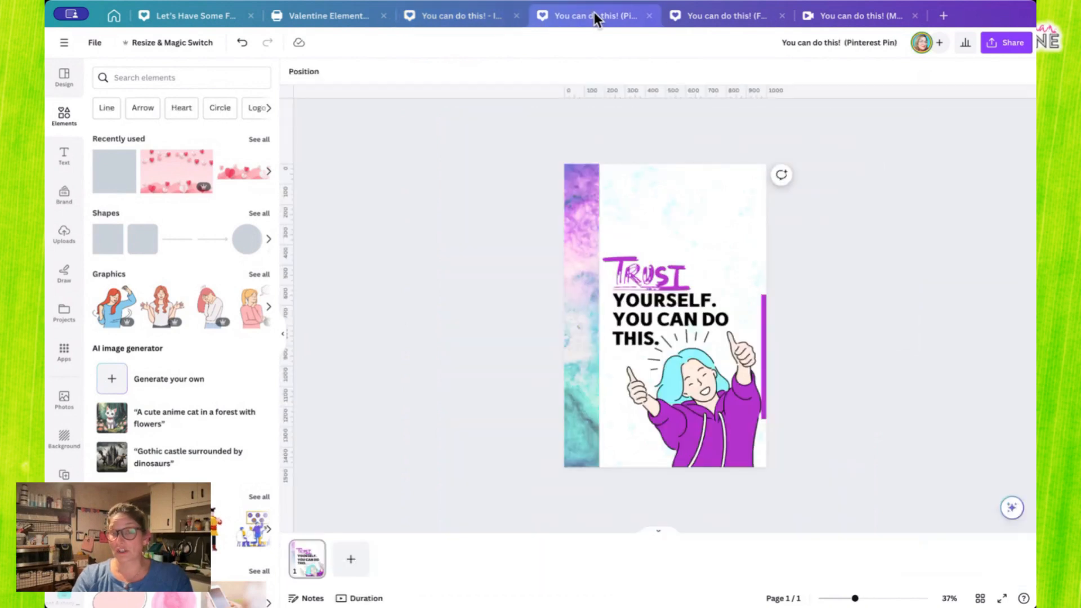
left_click(682, 278)
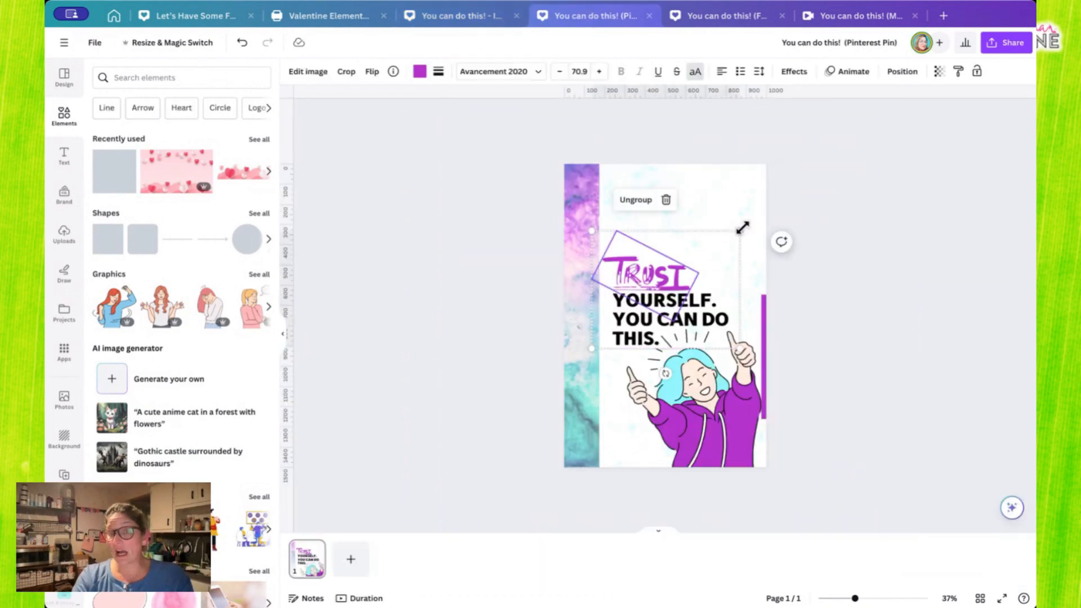
left_click_drag(742, 228, 756, 204)
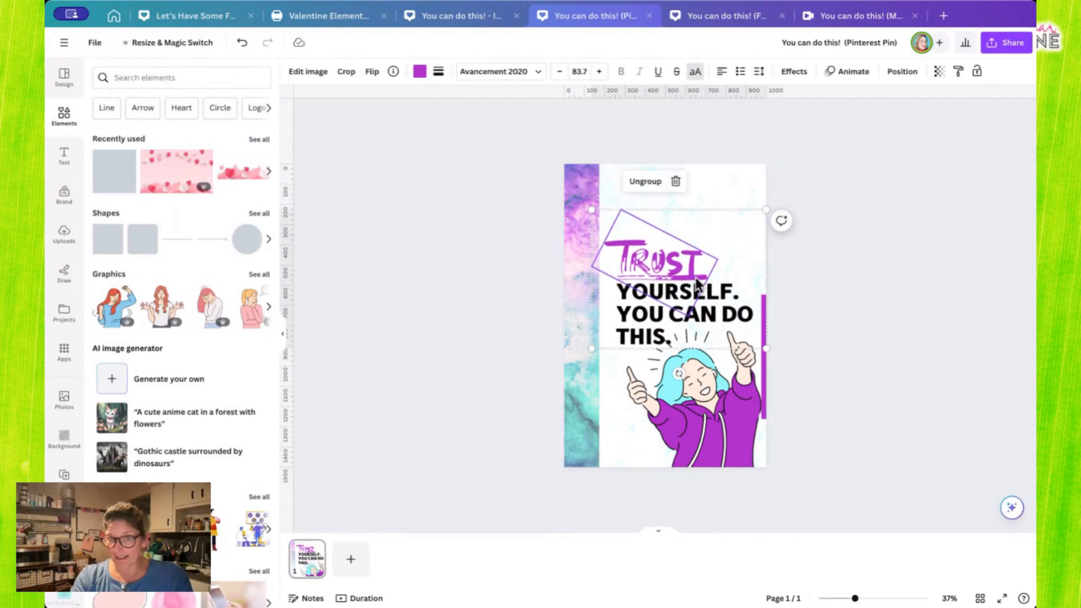
left_click_drag(696, 285, 702, 249)
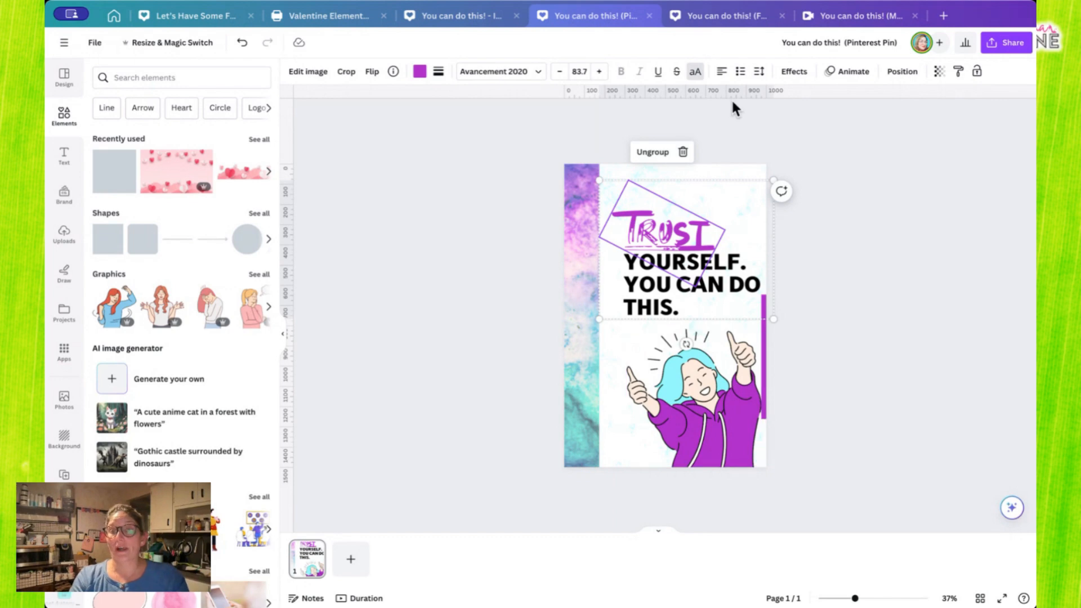
- Switch to the Mobile Video version and enlarge the thumbs-up illustration down to the page's bottom edge and across to the watercolor strip
left_click(854, 24)
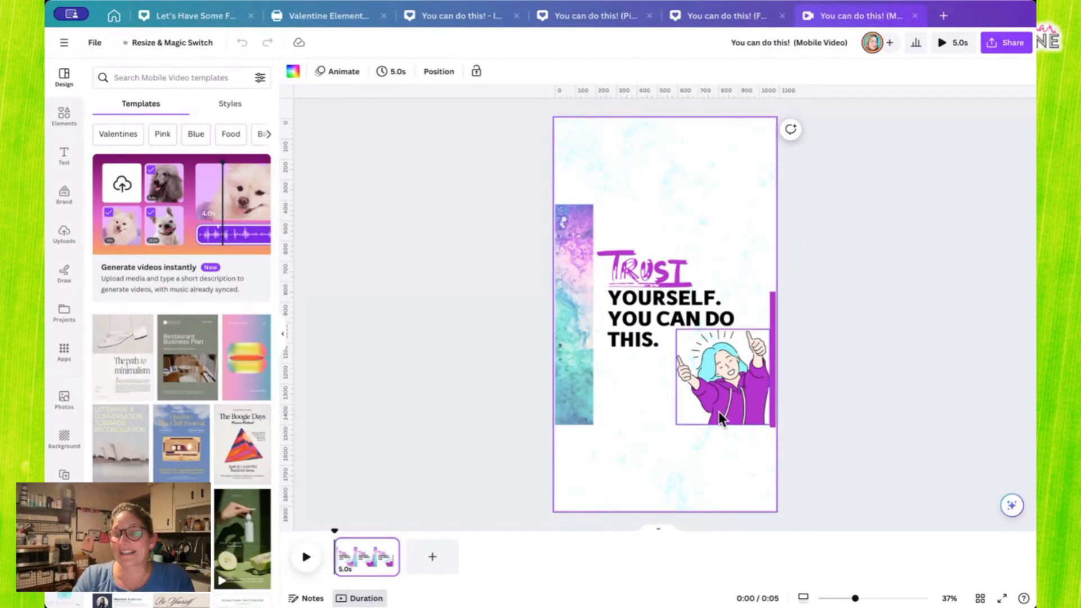
left_click(740, 400)
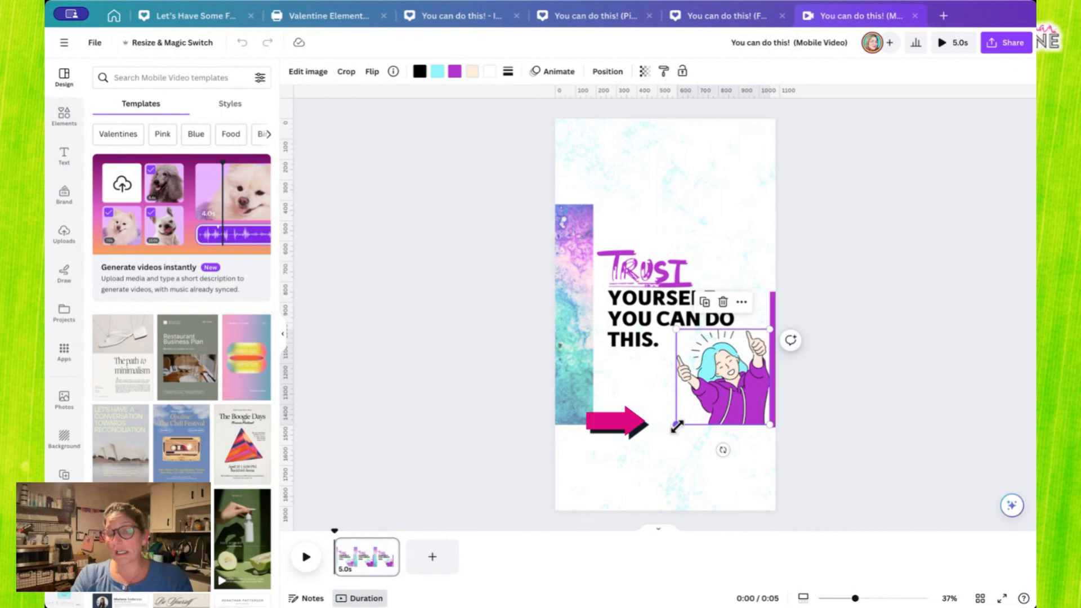
left_click_drag(677, 426, 595, 509)
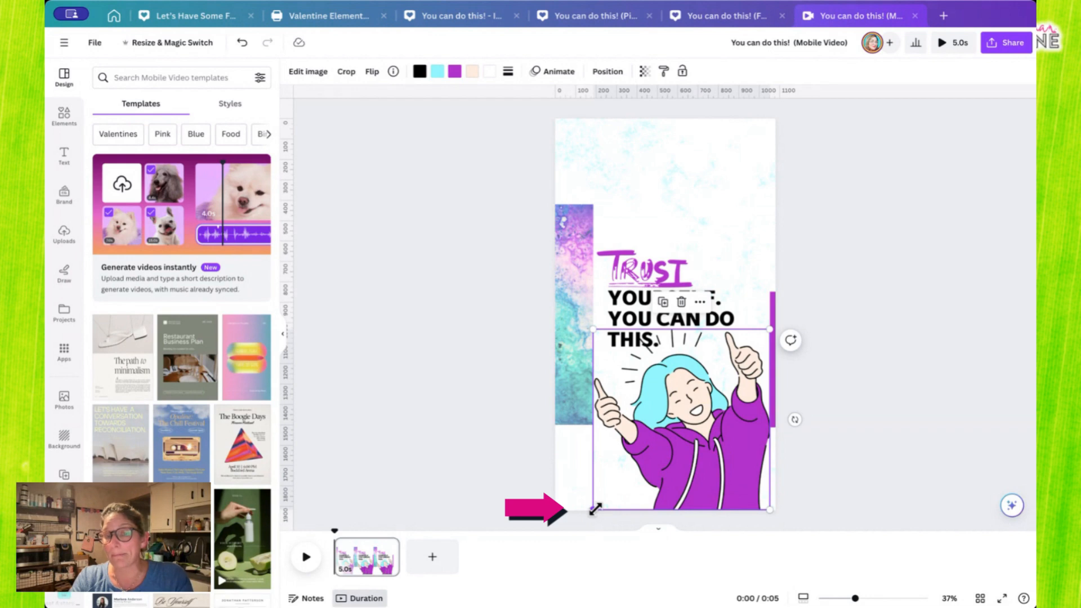
- Shift the Mobile Video's watercolor strip slightly left to clear the illustration, and stretch it upward and downward to the full page height
left_click(569, 338)
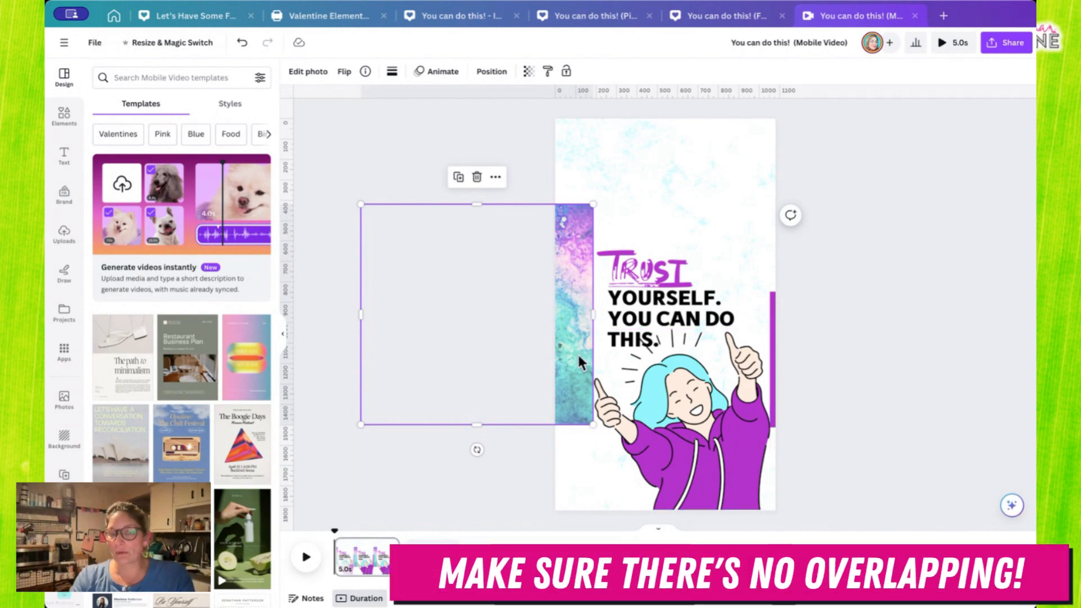
left_click_drag(570, 323, 564, 320)
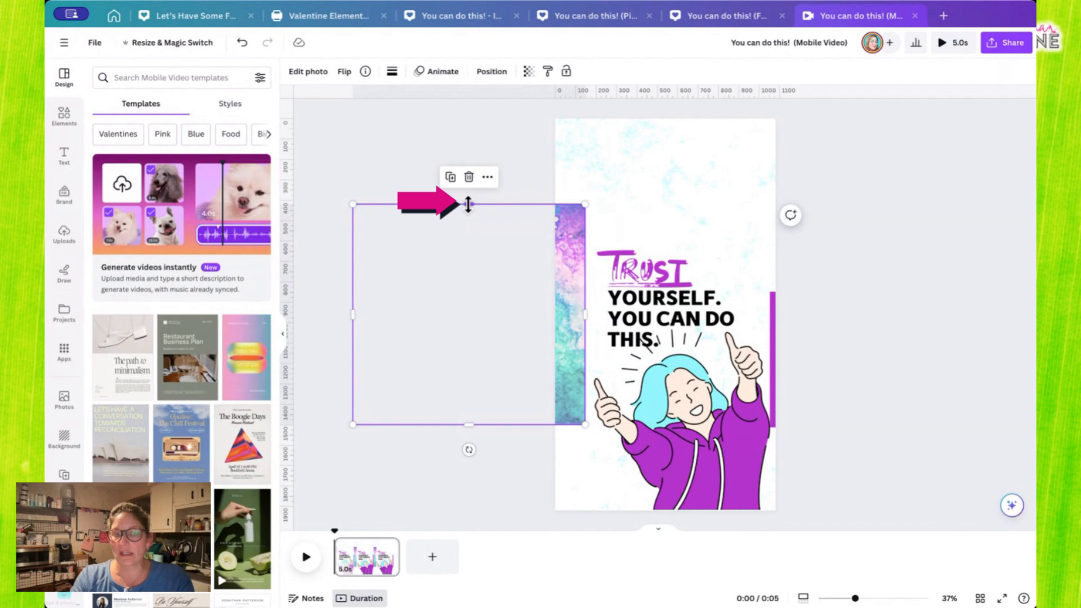
left_click_drag(468, 205, 469, 118)
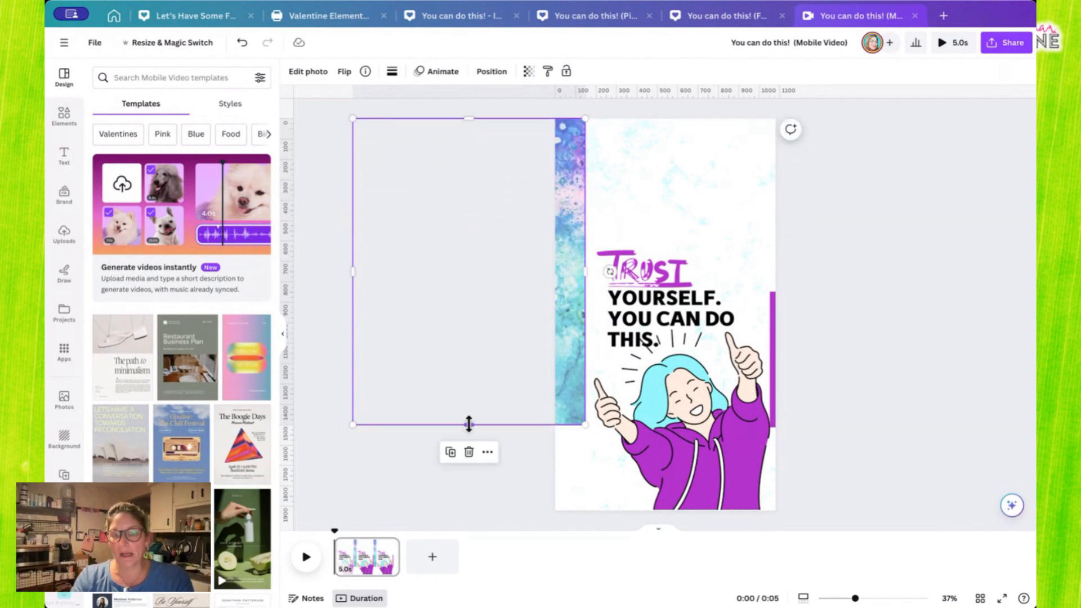
left_click_drag(468, 422, 475, 507)
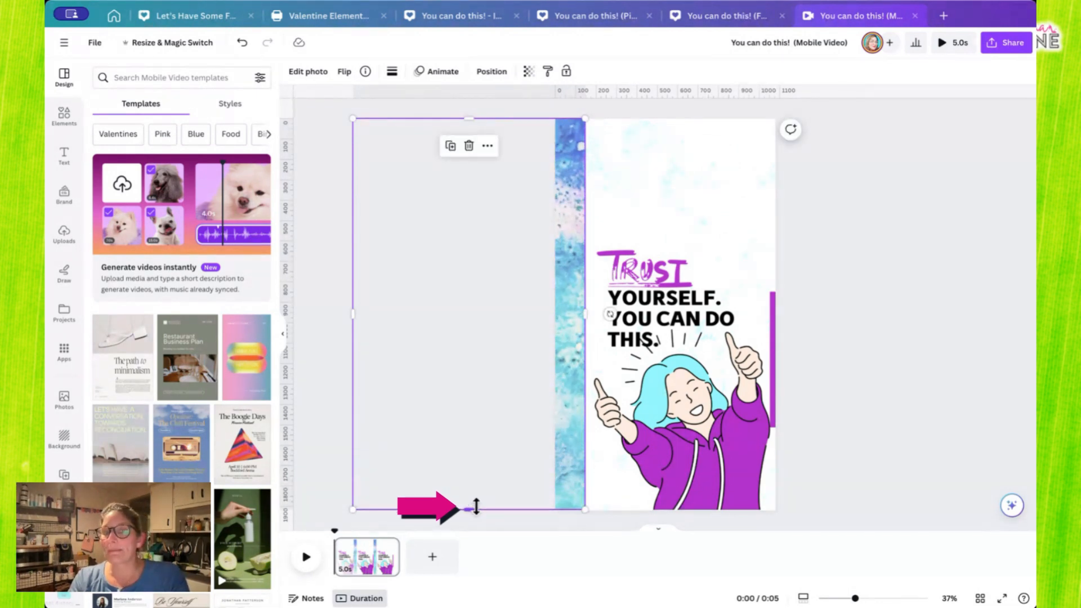
- Reposition the watercolor photo within its crop so the Mobile Video's strip shows purple above teal
double_click(578, 209)
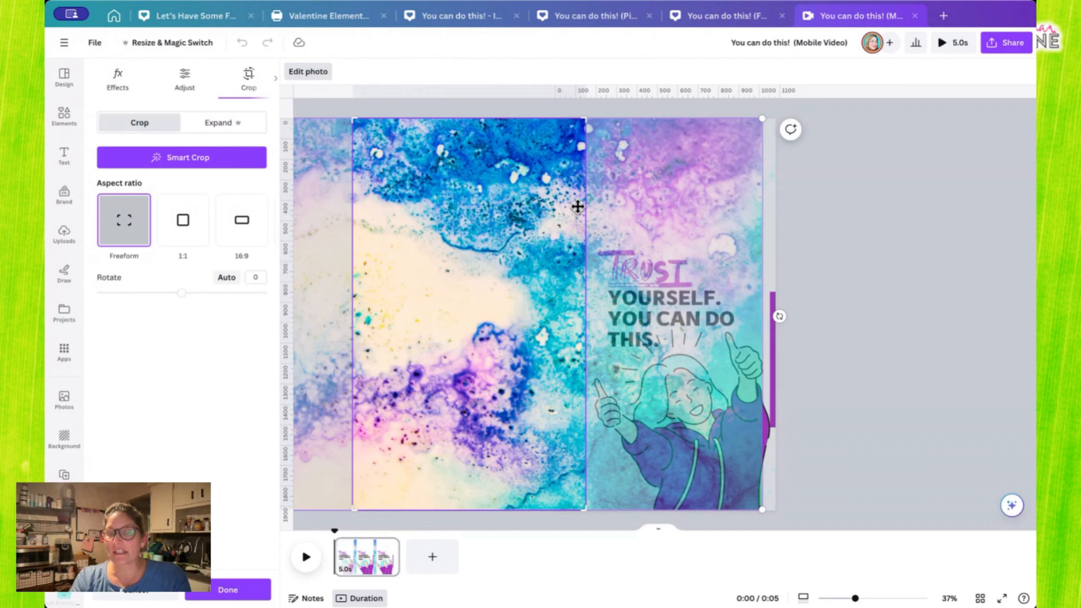
left_click_drag(578, 207, 461, 228)
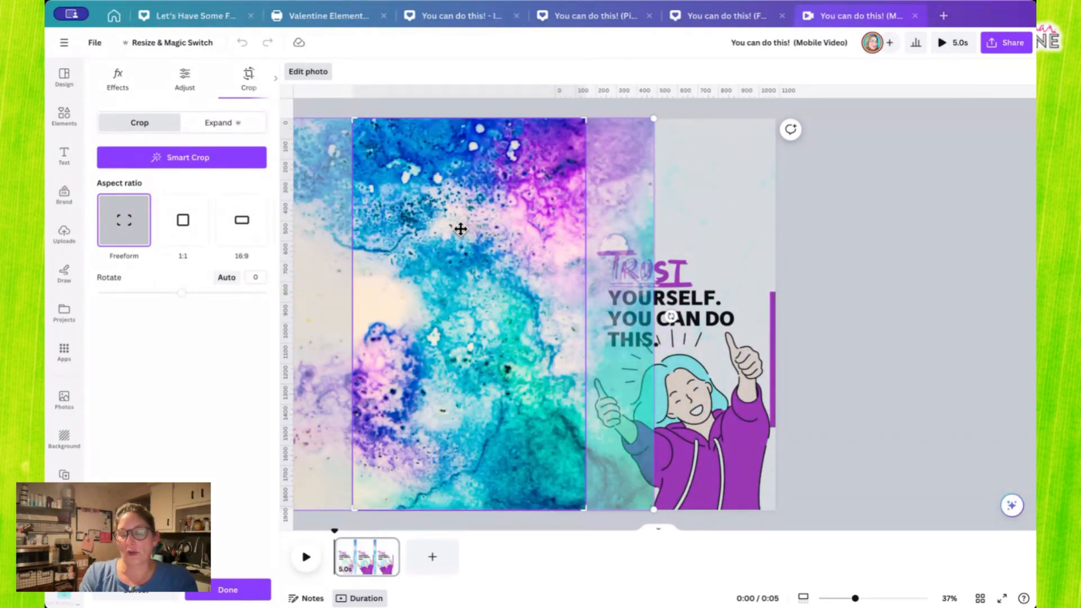
left_click_drag(523, 263, 513, 265)
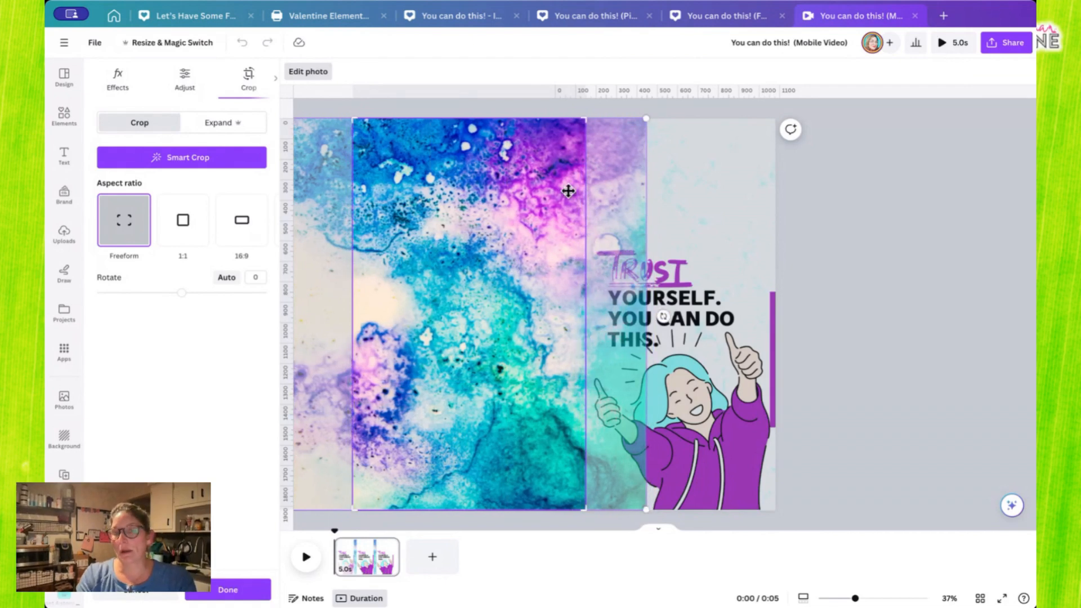
left_click(843, 284)
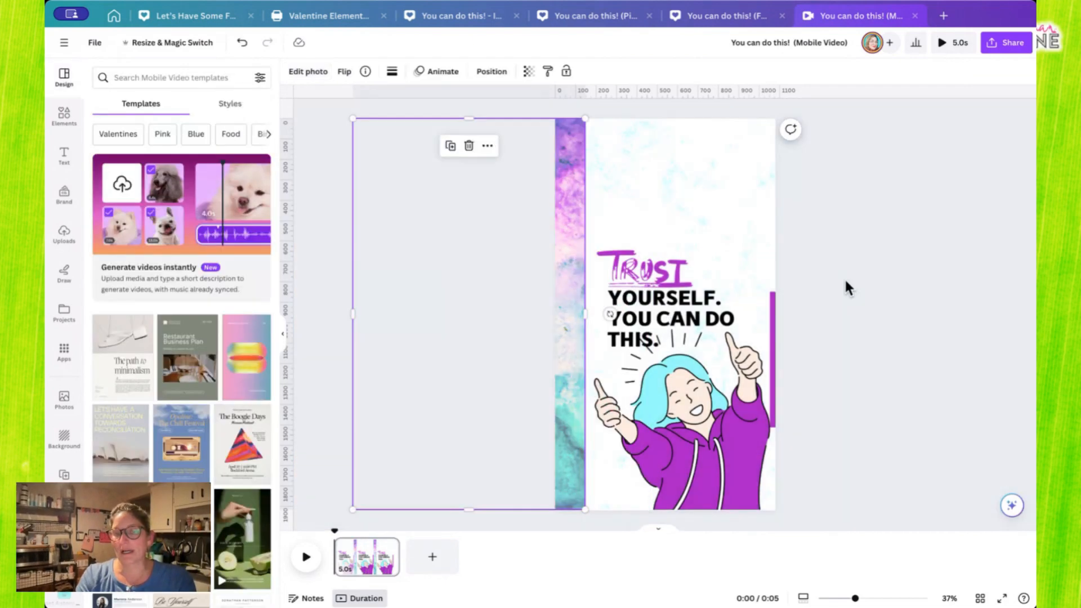
- Move the Mobile Video's grouped quote text up clear of the illustration and enlarge it to span from the strip to the page's right edge
left_click(699, 264)
left_click_drag(665, 290, 661, 242)
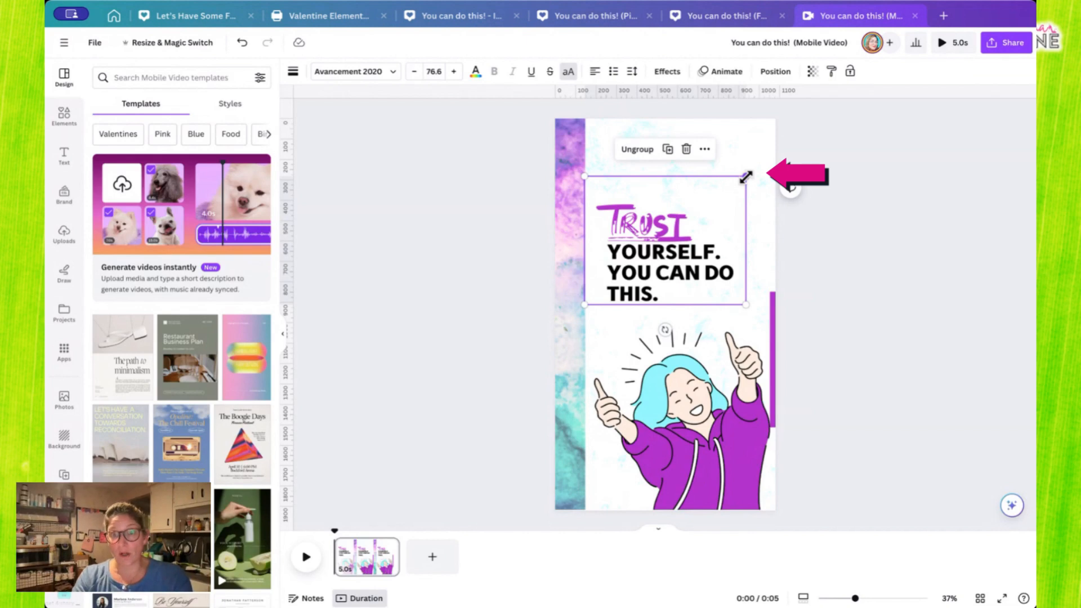
left_click_drag(746, 177, 778, 157)
left_click(835, 310)
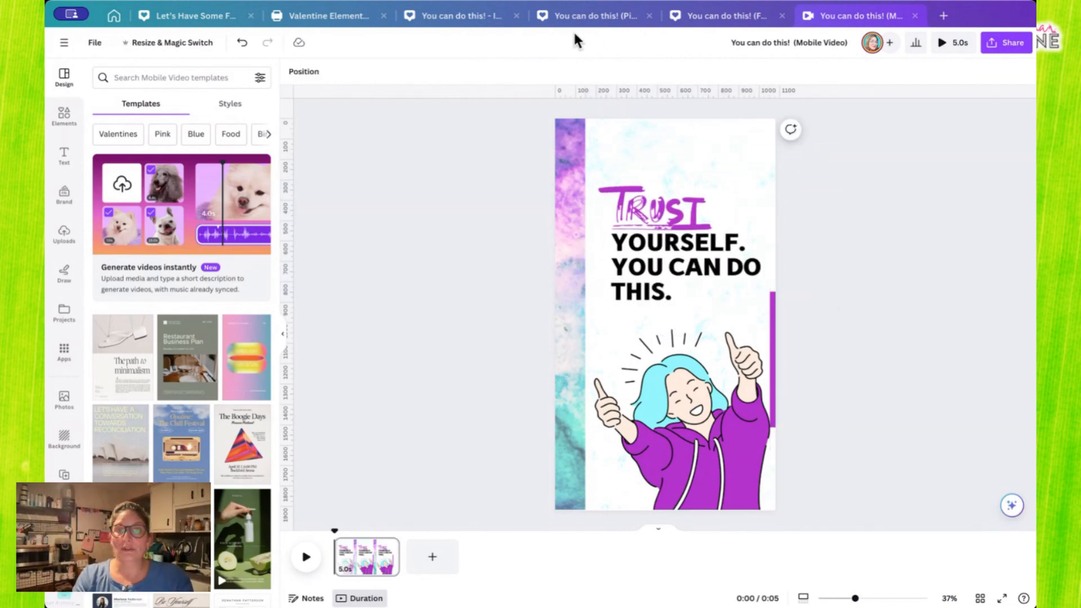
- Compare the original square post with its resized versions and examine the purple guide bar beside the original's illustration
left_click(444, 15)
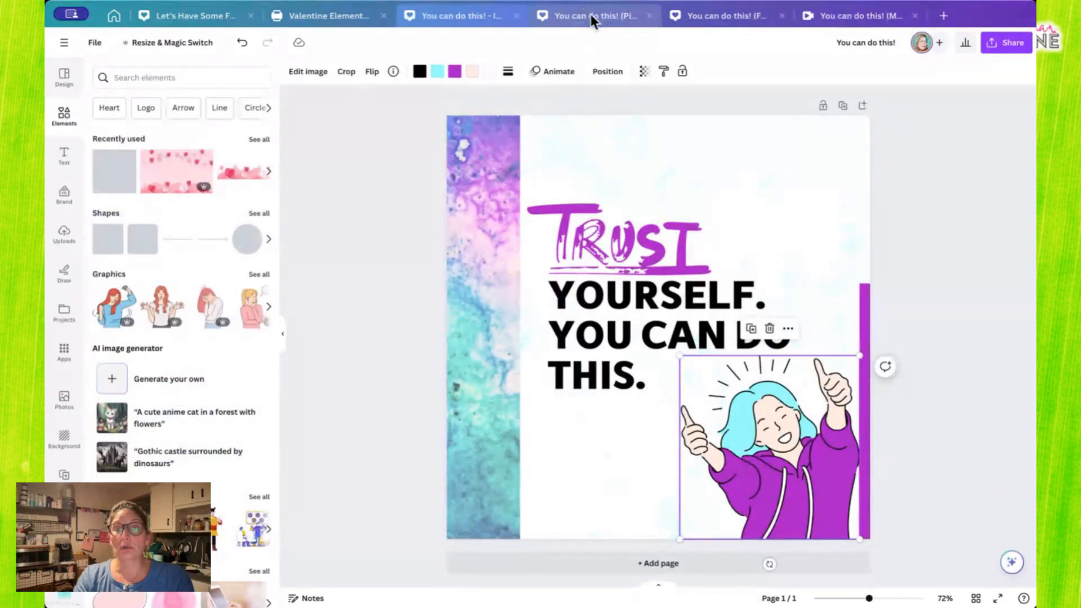
left_click(727, 15)
left_click(867, 22)
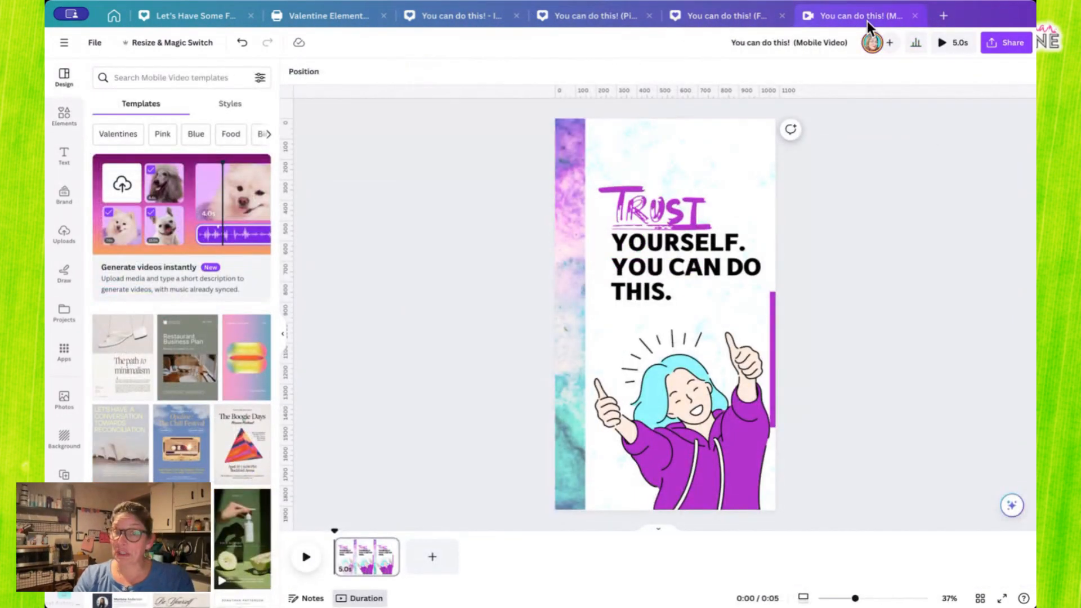
left_click(464, 15)
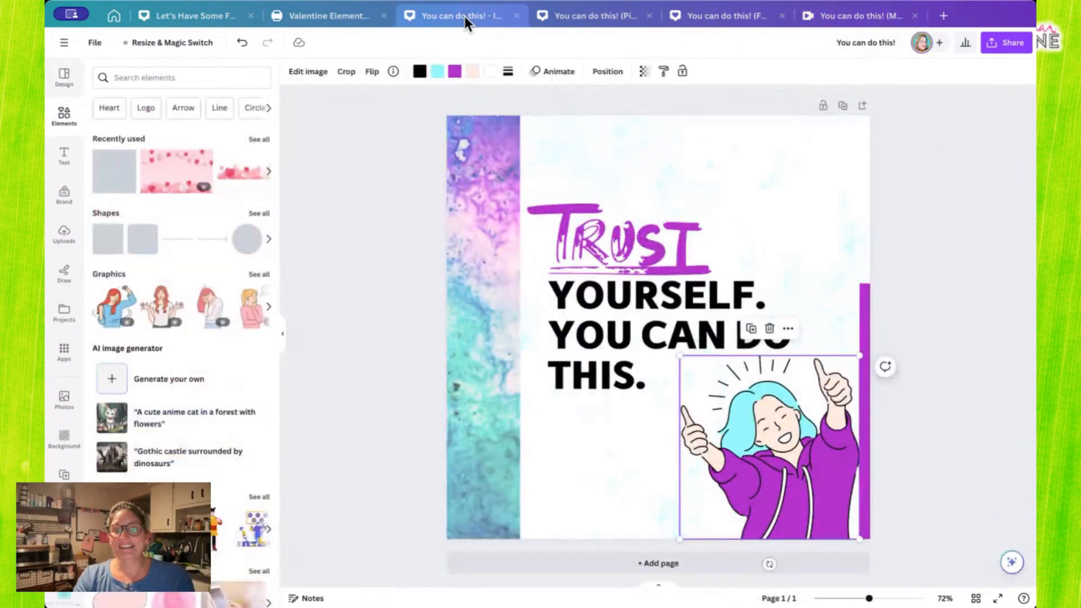
left_click(863, 294)
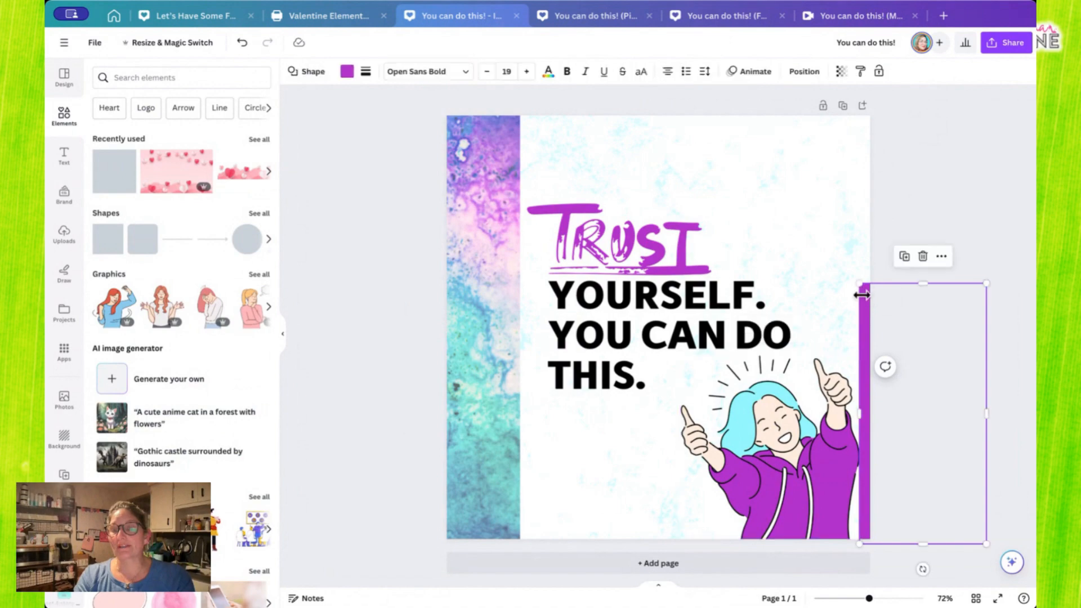
- Delete the purple guide bar beside the illustration from both the Pinterest Pin and the Mobile Video
left_click(608, 15)
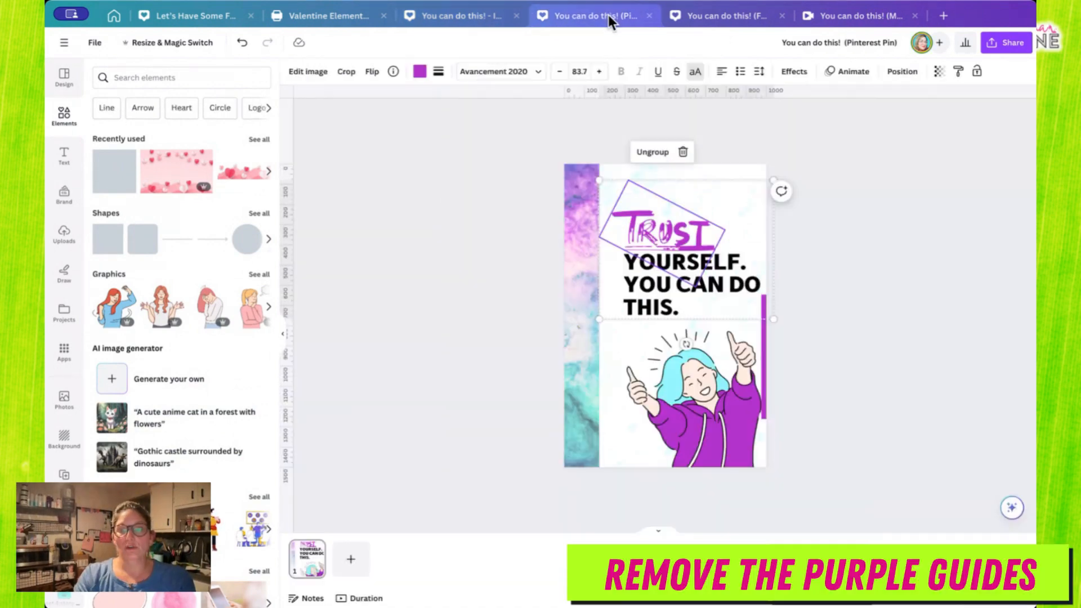
left_click(764, 359)
key("Delete")
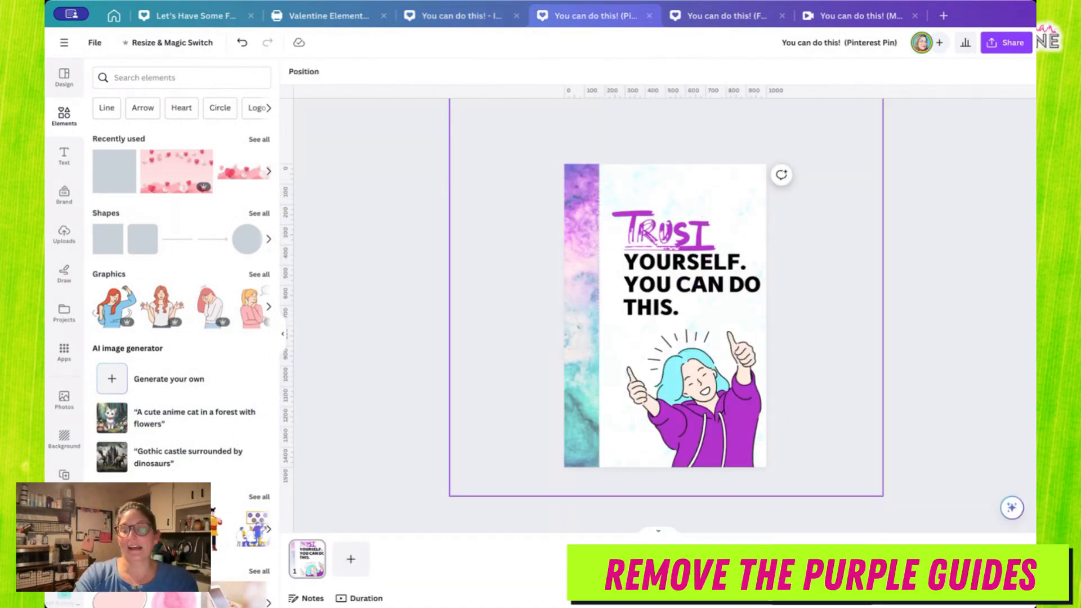
left_click(861, 15)
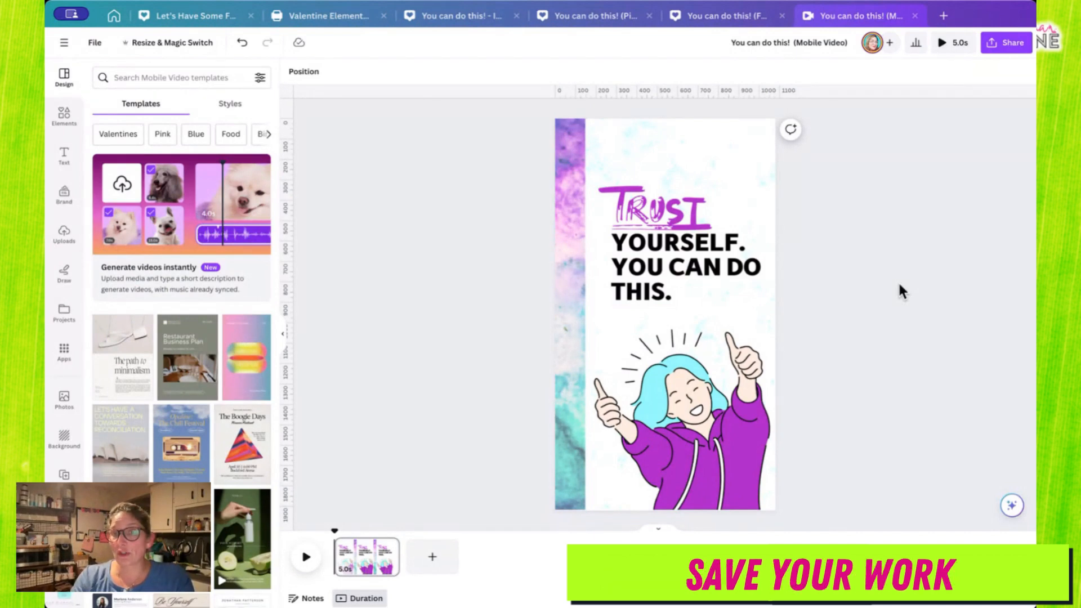
- Open the Mobile Video's download settings and bring up the available file types
left_click(1009, 51)
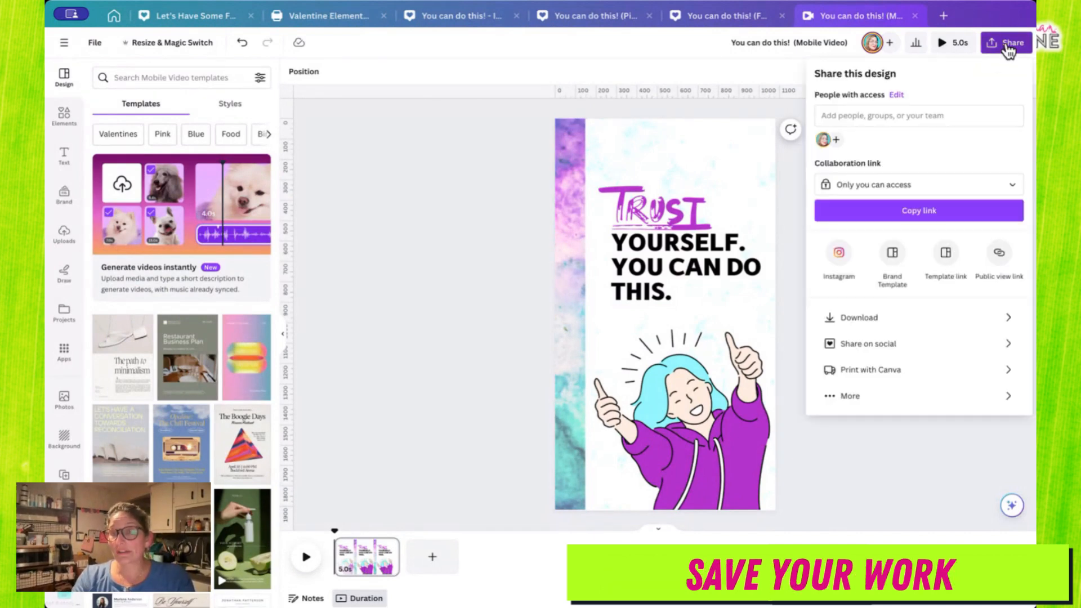
left_click(852, 319)
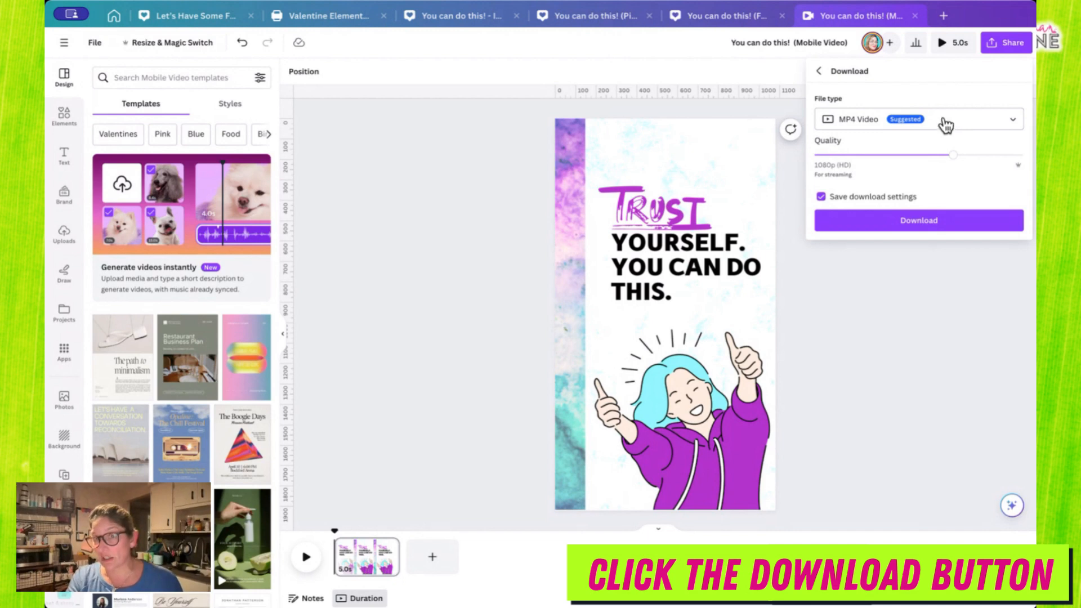
left_click(973, 123)
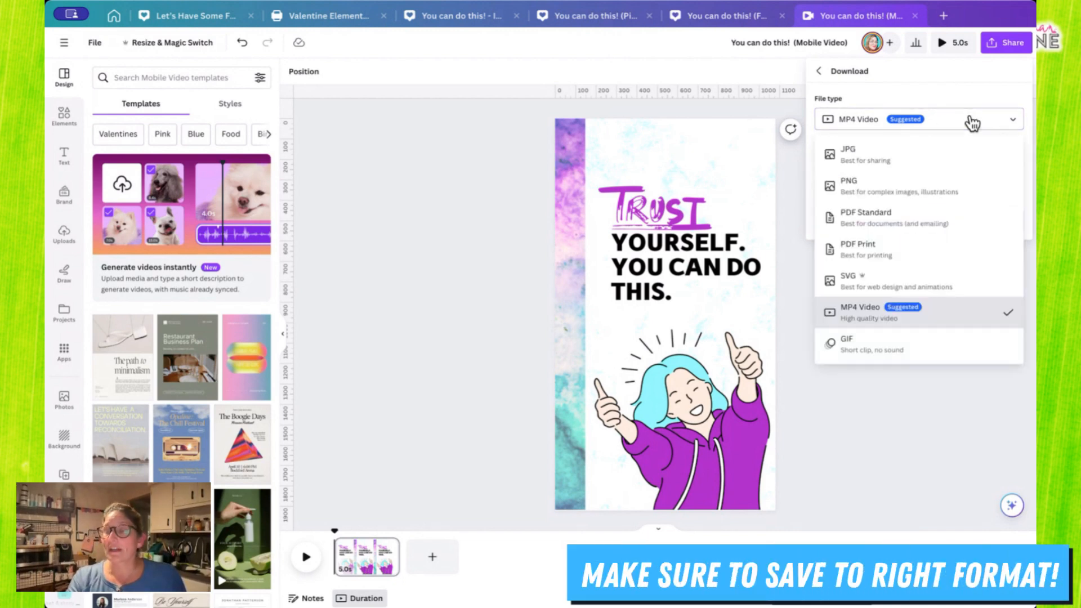